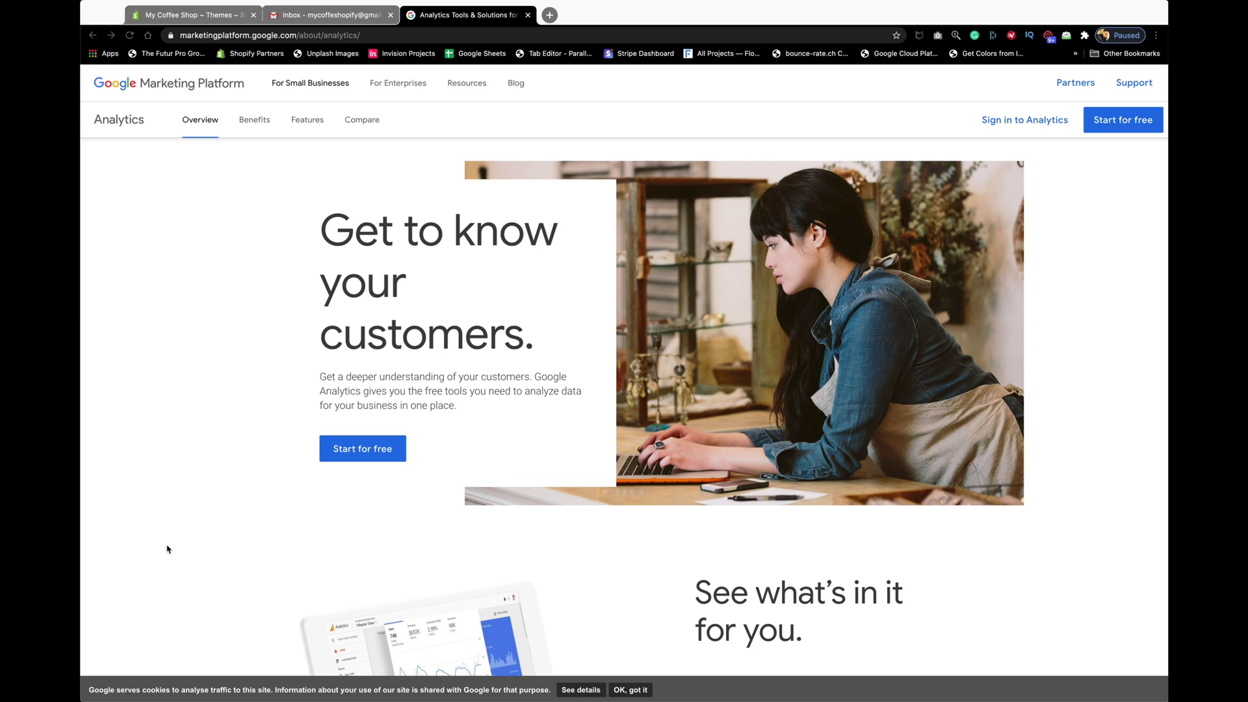
- Glance over the Gmail inbox, then return to the My Coffee Shop Themes admin page
{"action": "left_click", "coordinate": [311, 12]}
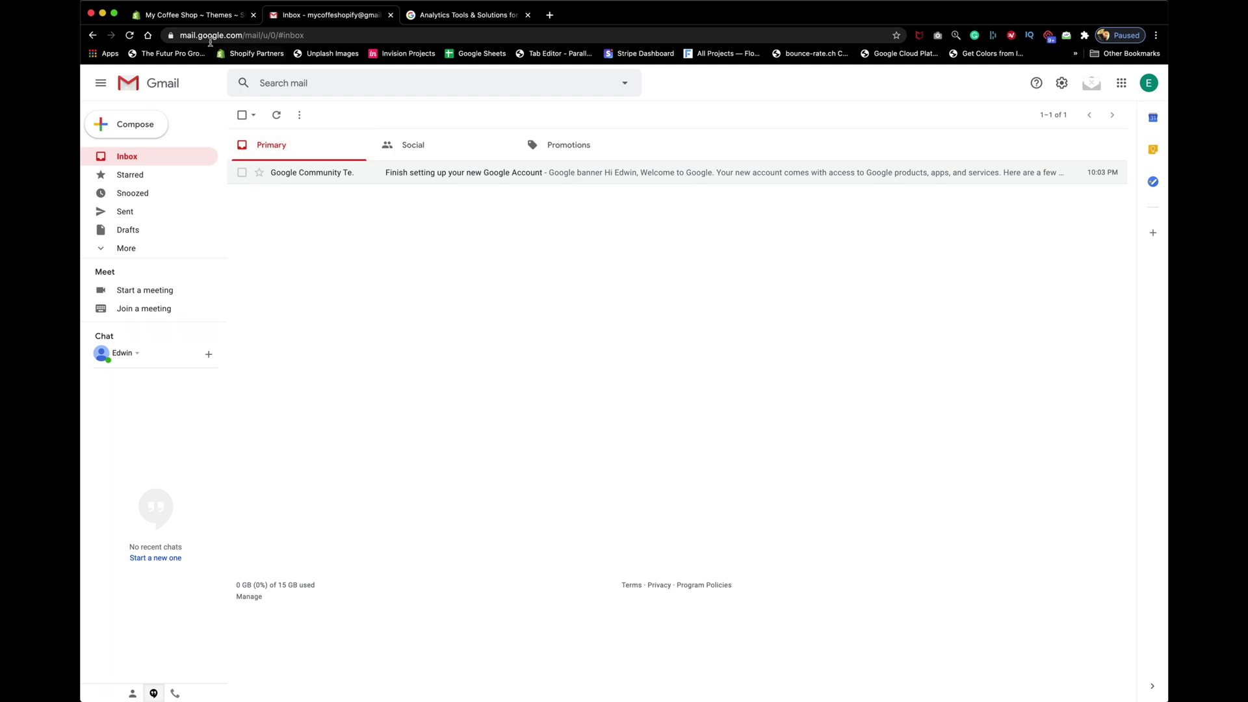
{"action": "left_click", "coordinate": [189, 24]}
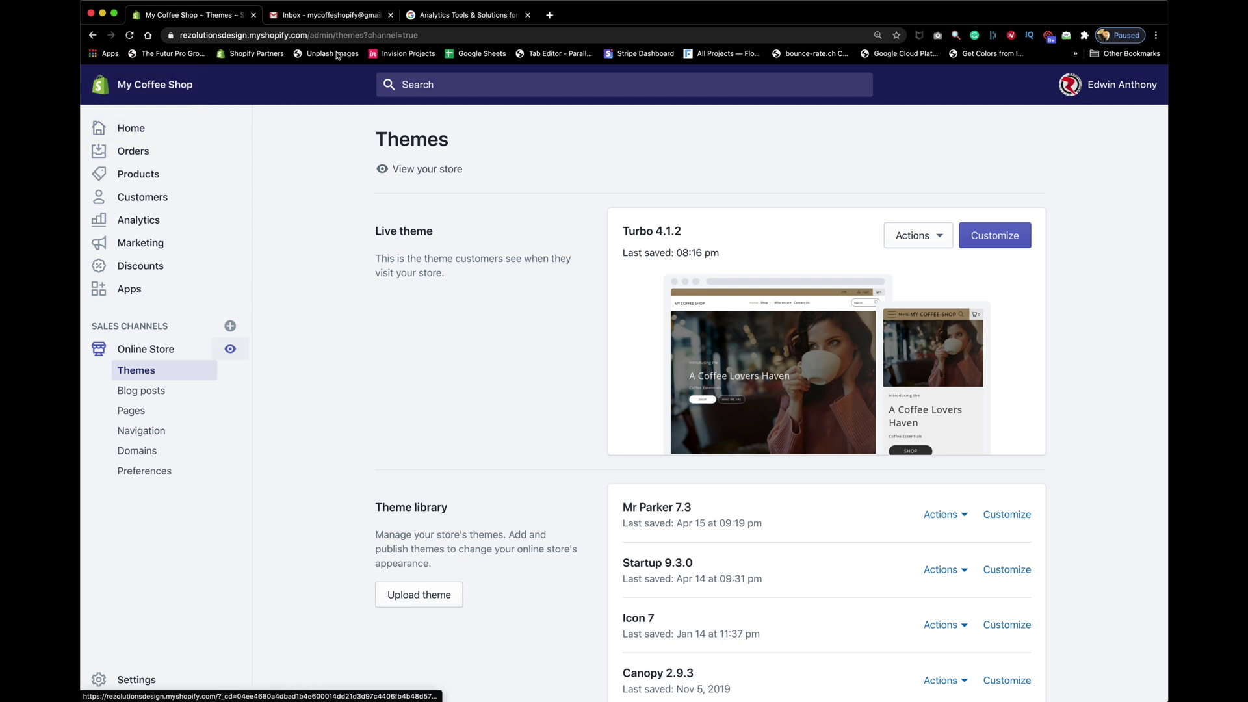
- Switch back to the Gmail inbox holding only the Google welcome message
{"action": "left_click", "coordinate": [341, 15]}
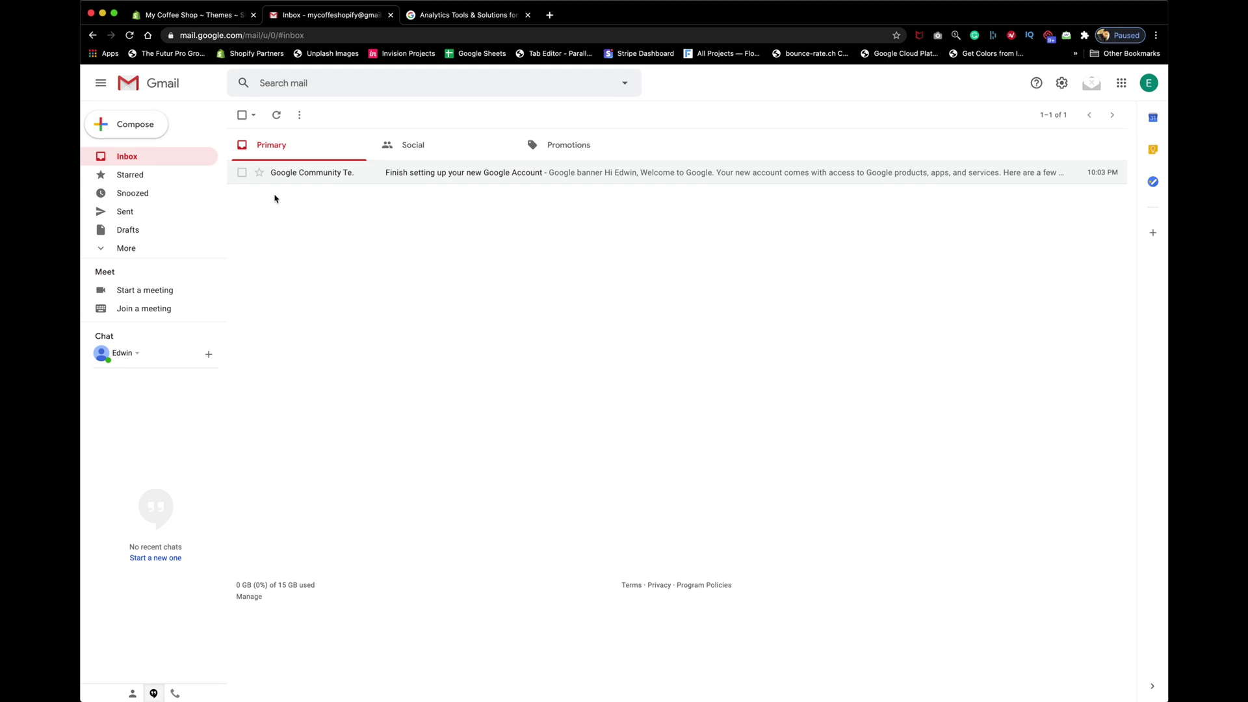
- Return to Google Analytics, verify the signed-in store account, and begin the free setup
{"action": "left_click", "coordinate": [444, 15]}
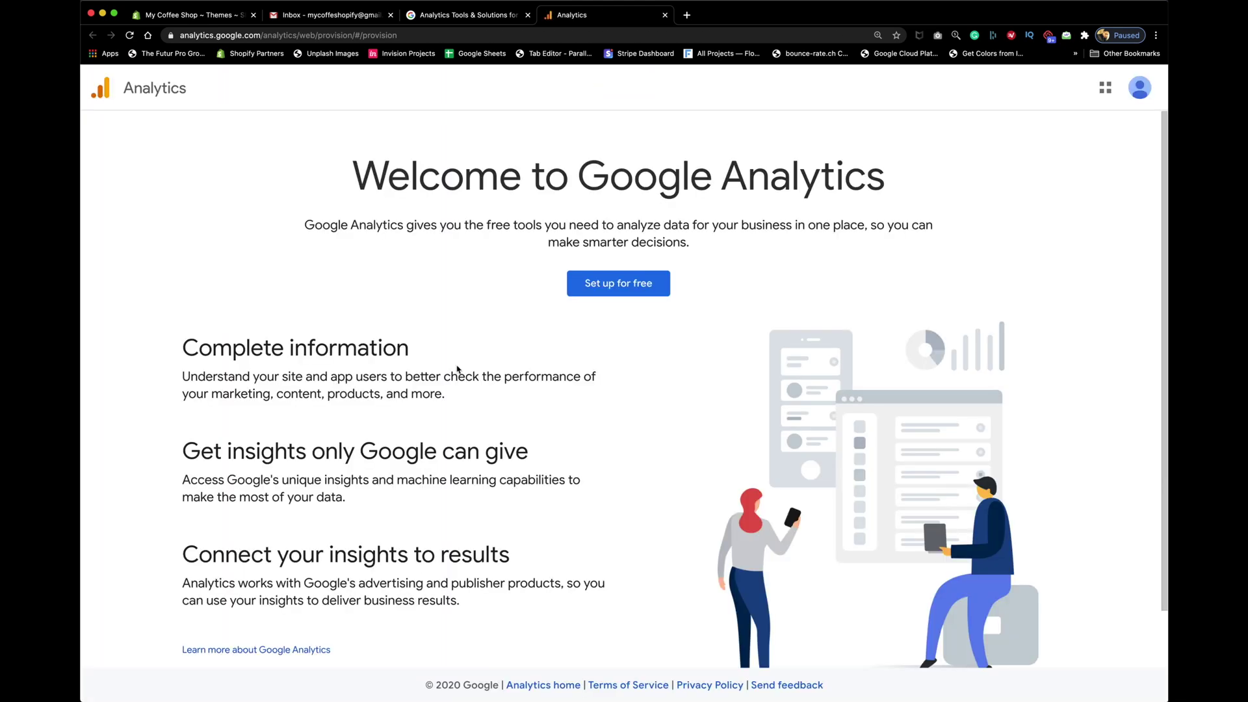
{"action": "left_click", "coordinate": [1141, 93]}
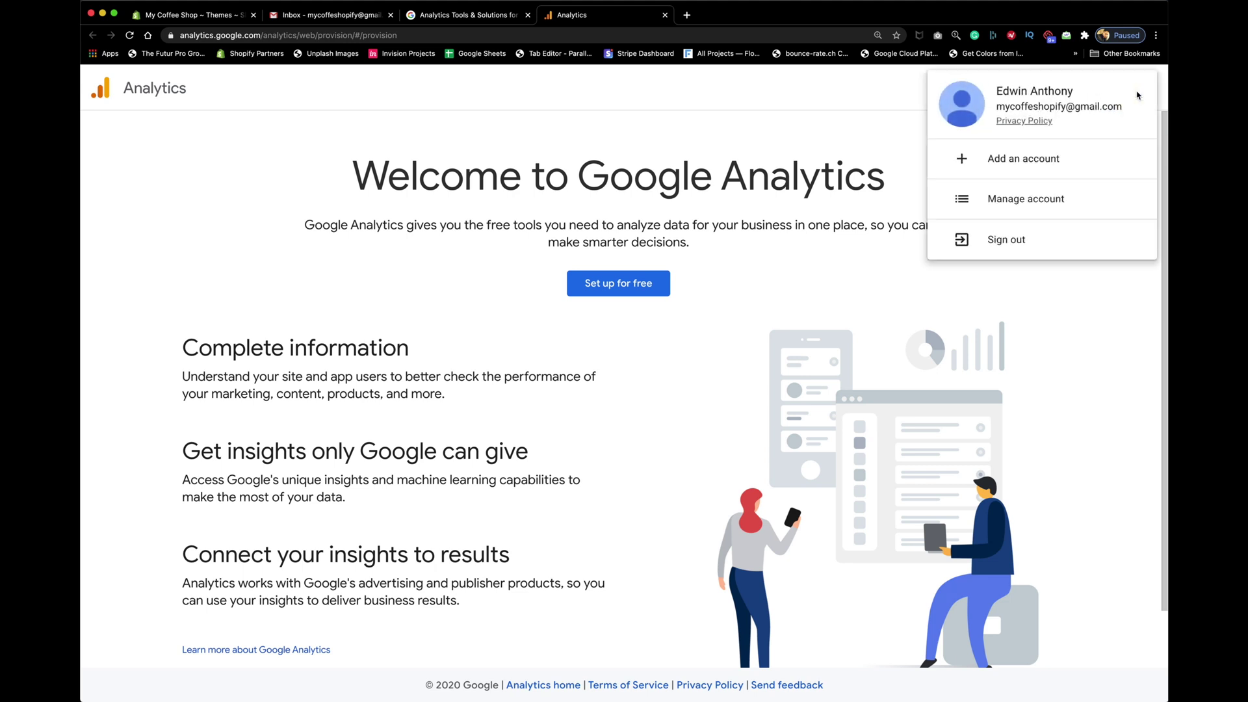
{"action": "left_click", "coordinate": [874, 137]}
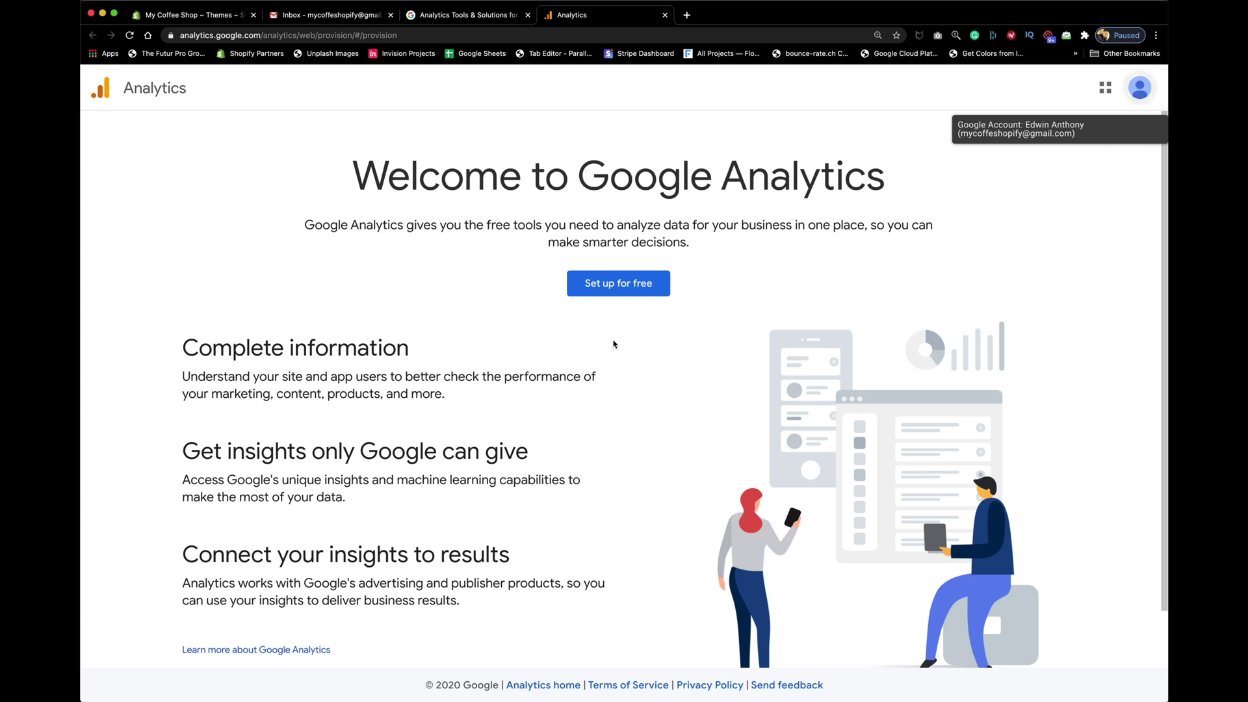
{"action": "left_click", "coordinate": [478, 295]}
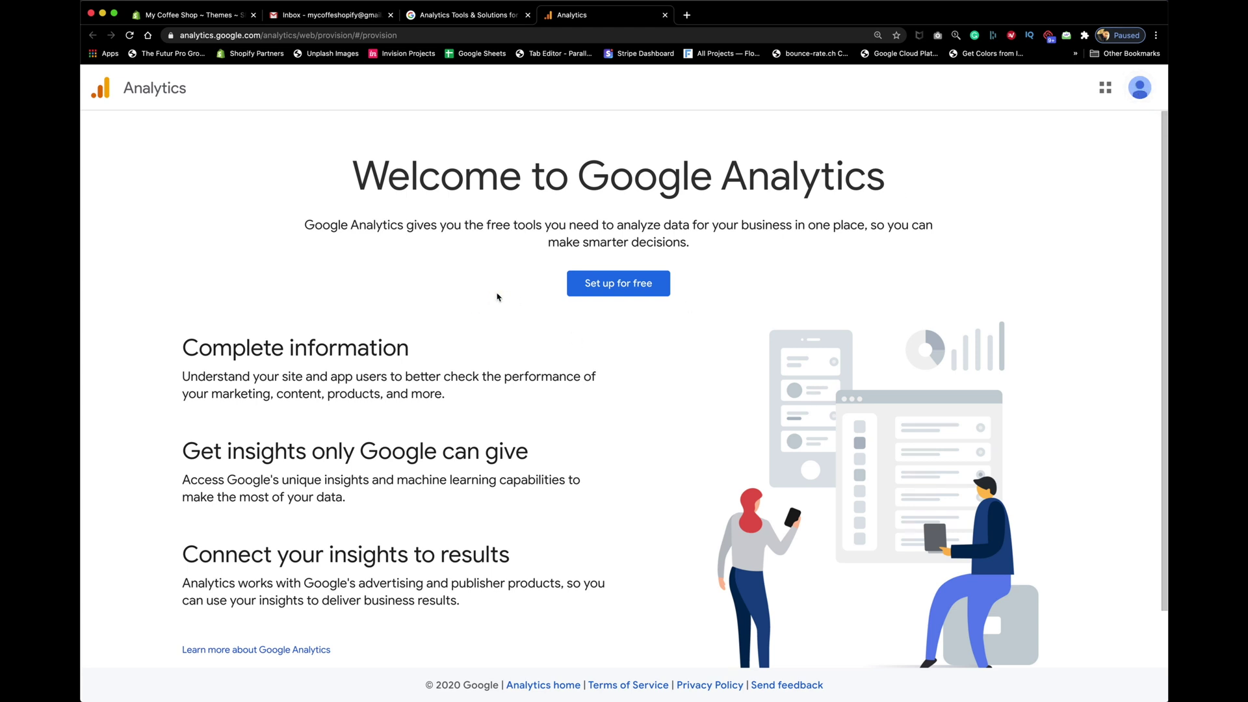
- Name the account 'My Coffee Shop', keep Web as what to measure, and advance to property setup
{"action": "left_click", "coordinate": [590, 289]}
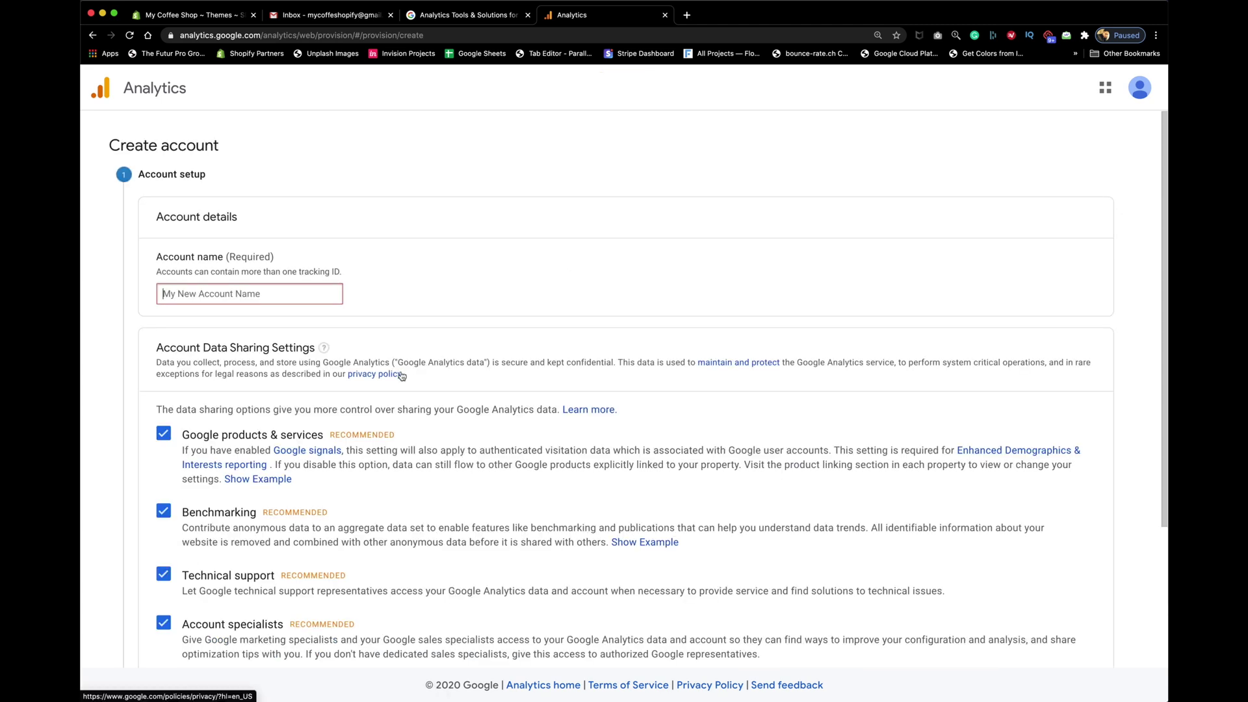
{"action": "left_click", "coordinate": [230, 296]}
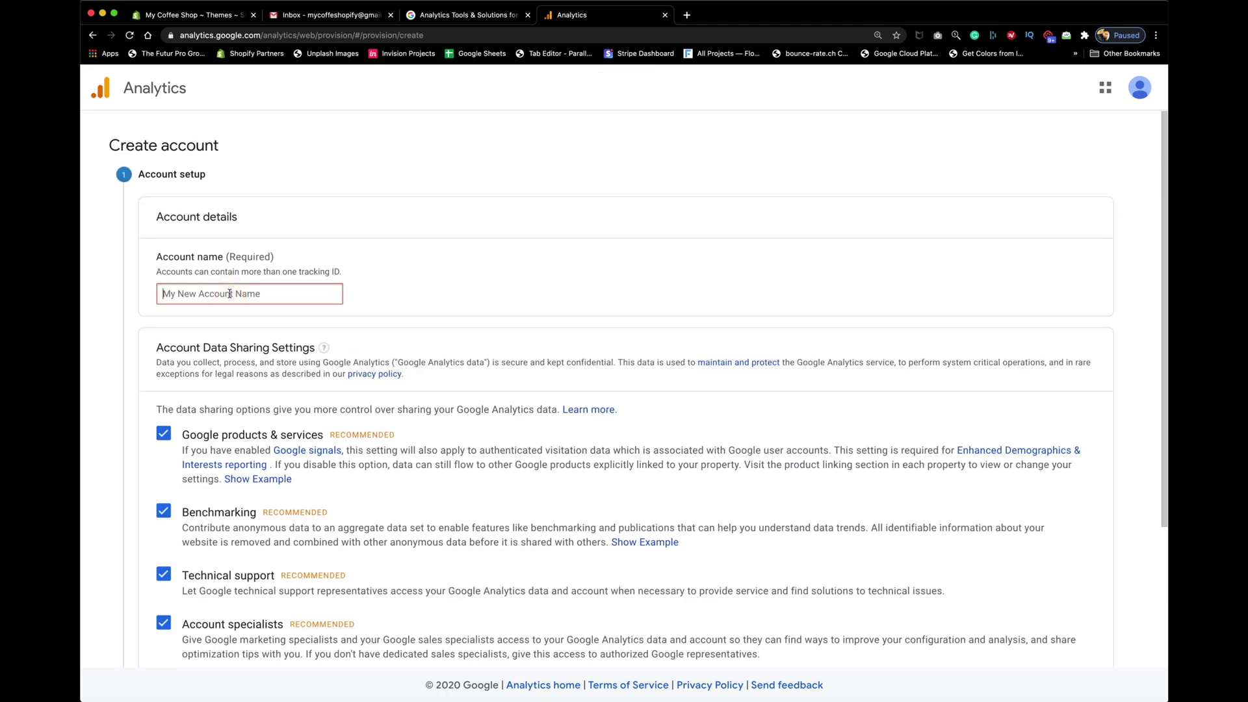
{"action": "type", "text": "My Coffee"}
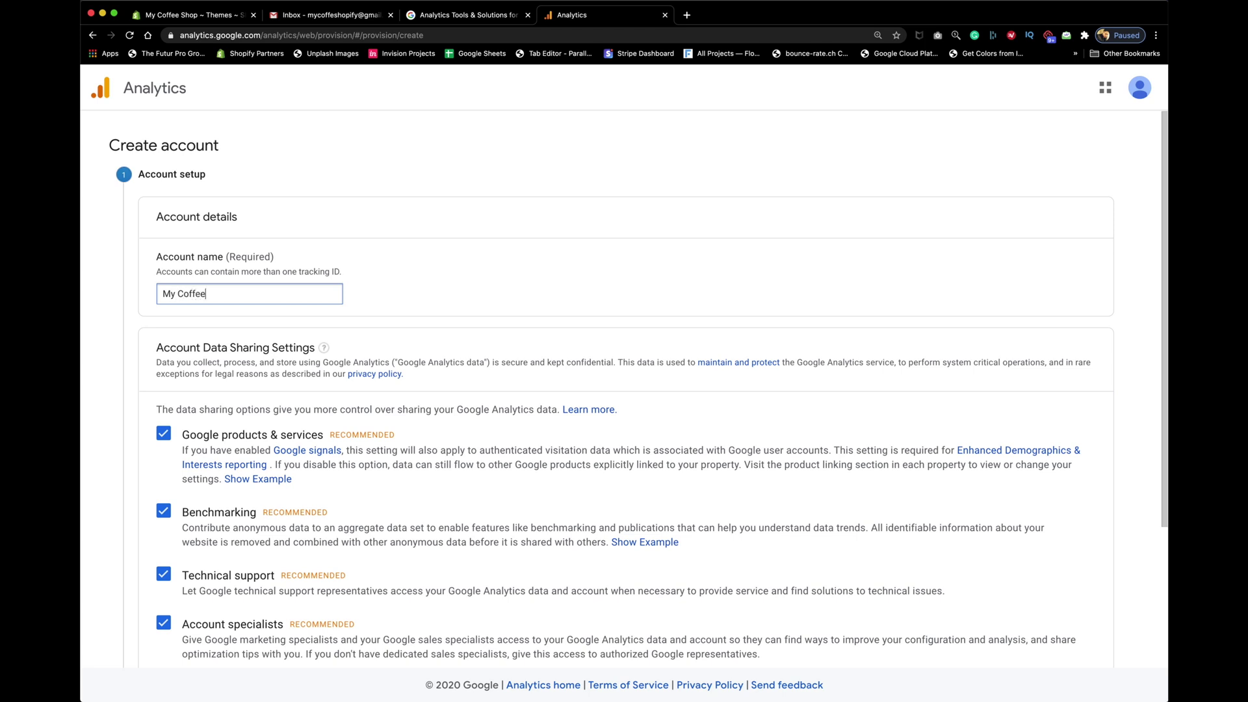
{"action": "type", "text": " Shop"}
{"action": "scroll", "coordinate": [271, 401], "scroll_direction": "down", "scroll_amount": 4}
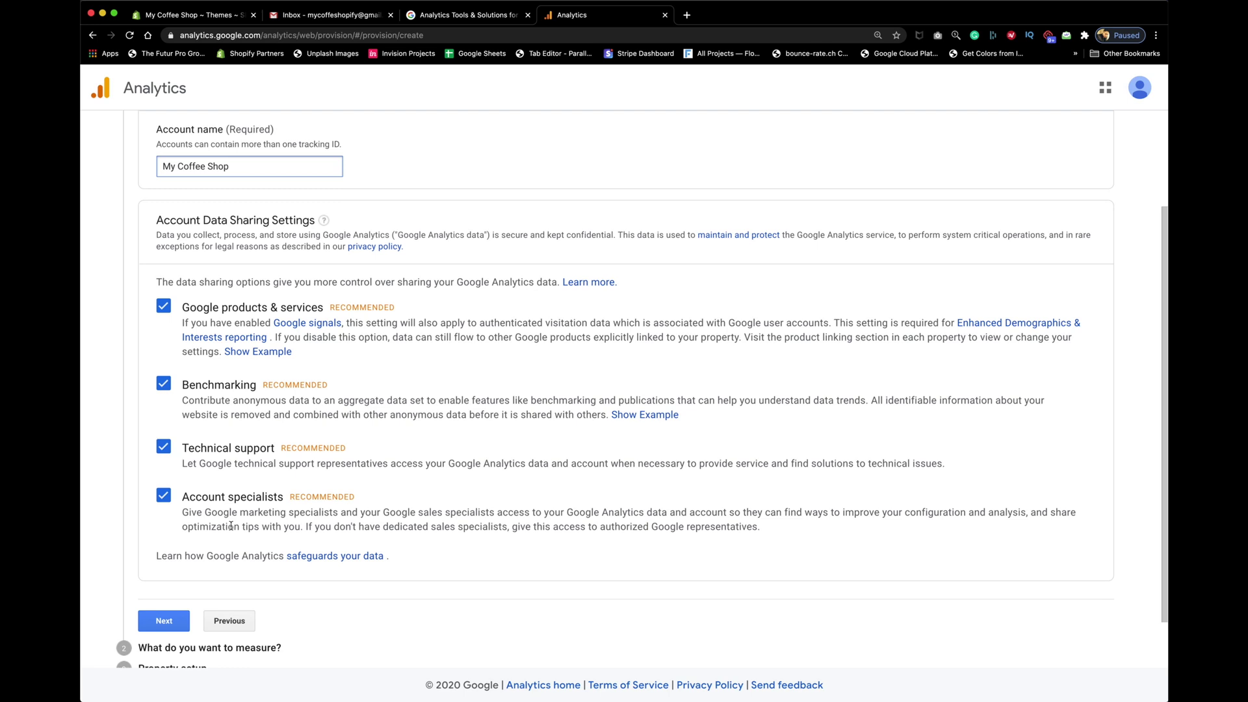
{"action": "scroll", "coordinate": [226, 415], "scroll_direction": "down", "scroll_amount": 2}
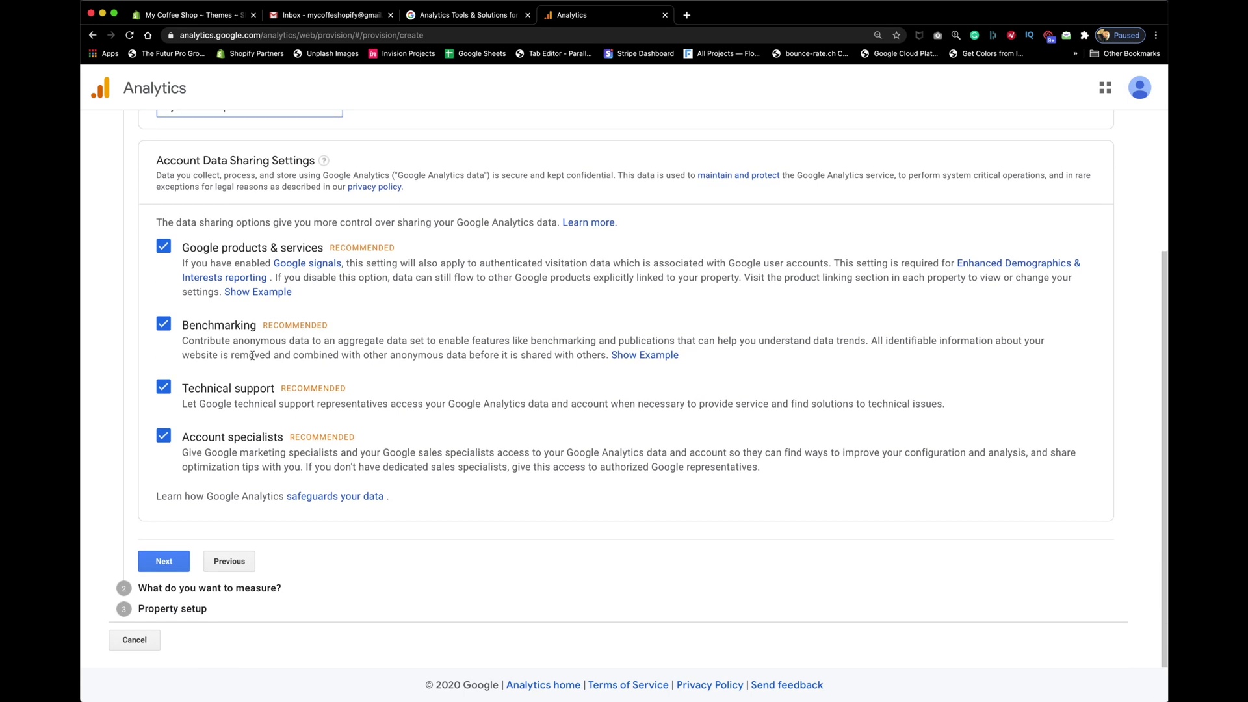
{"action": "left_click", "coordinate": [156, 561]}
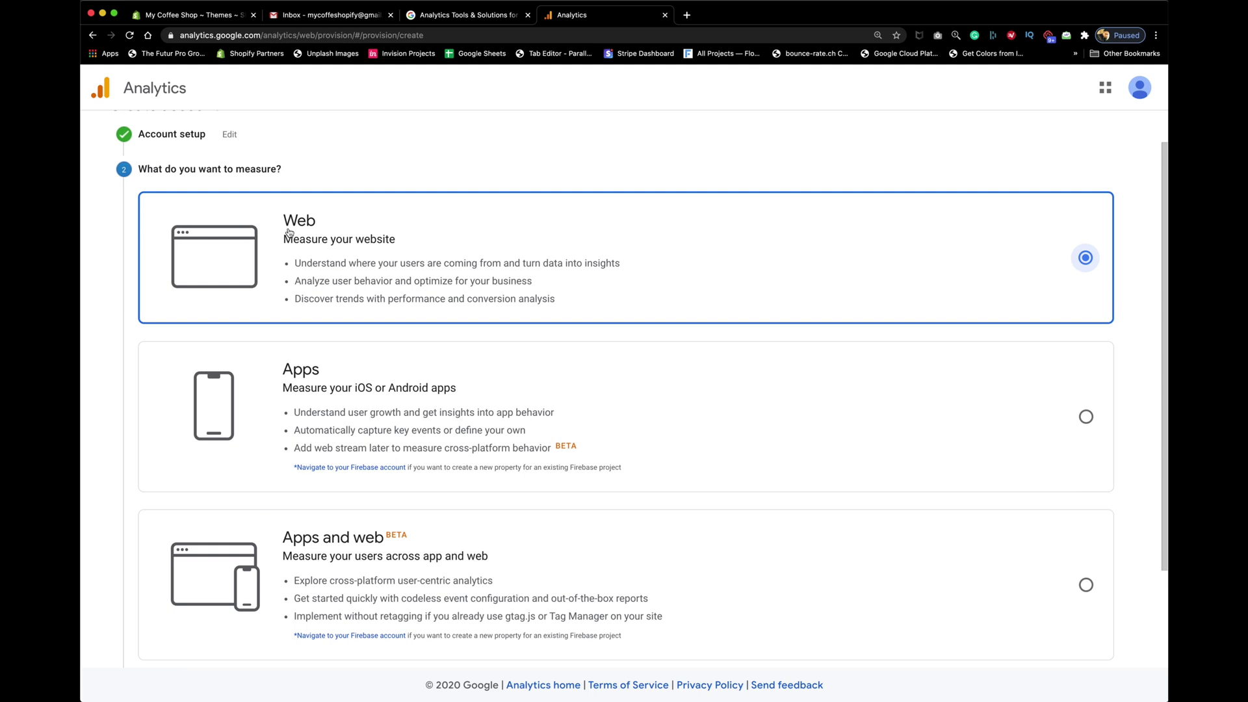
{"action": "scroll", "coordinate": [228, 276], "scroll_direction": "down", "scroll_amount": 1}
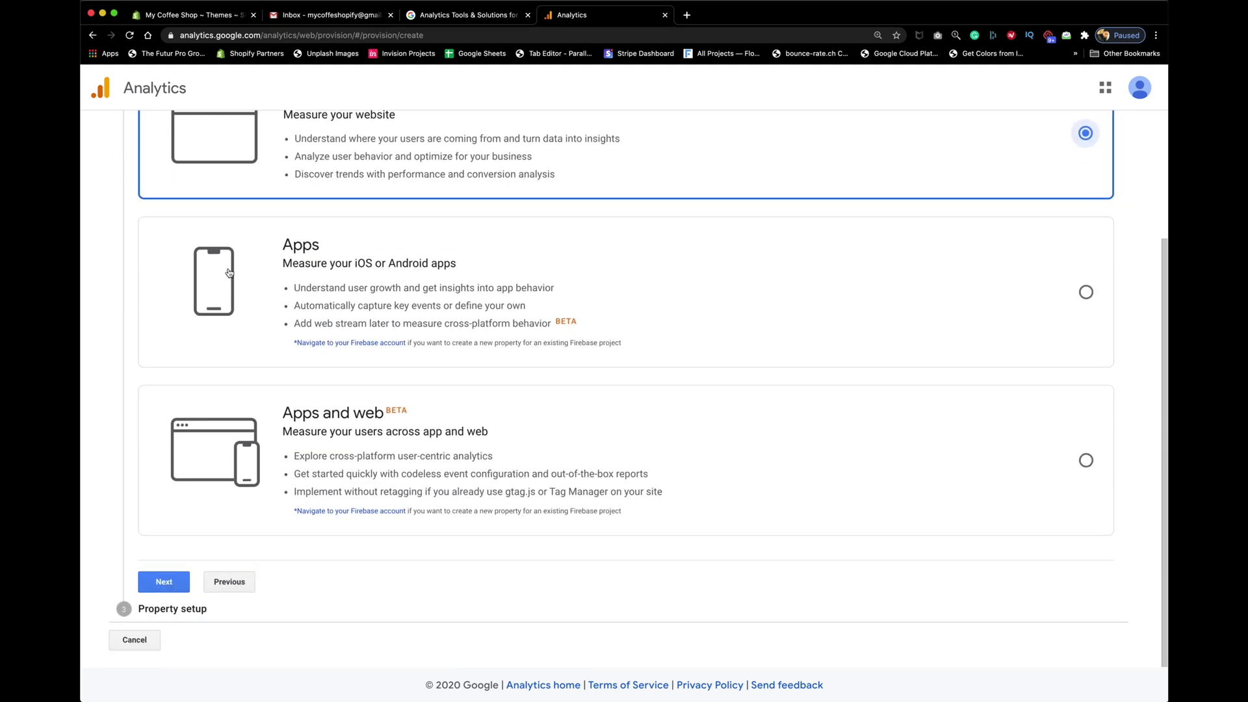
{"action": "left_click", "coordinate": [164, 581]}
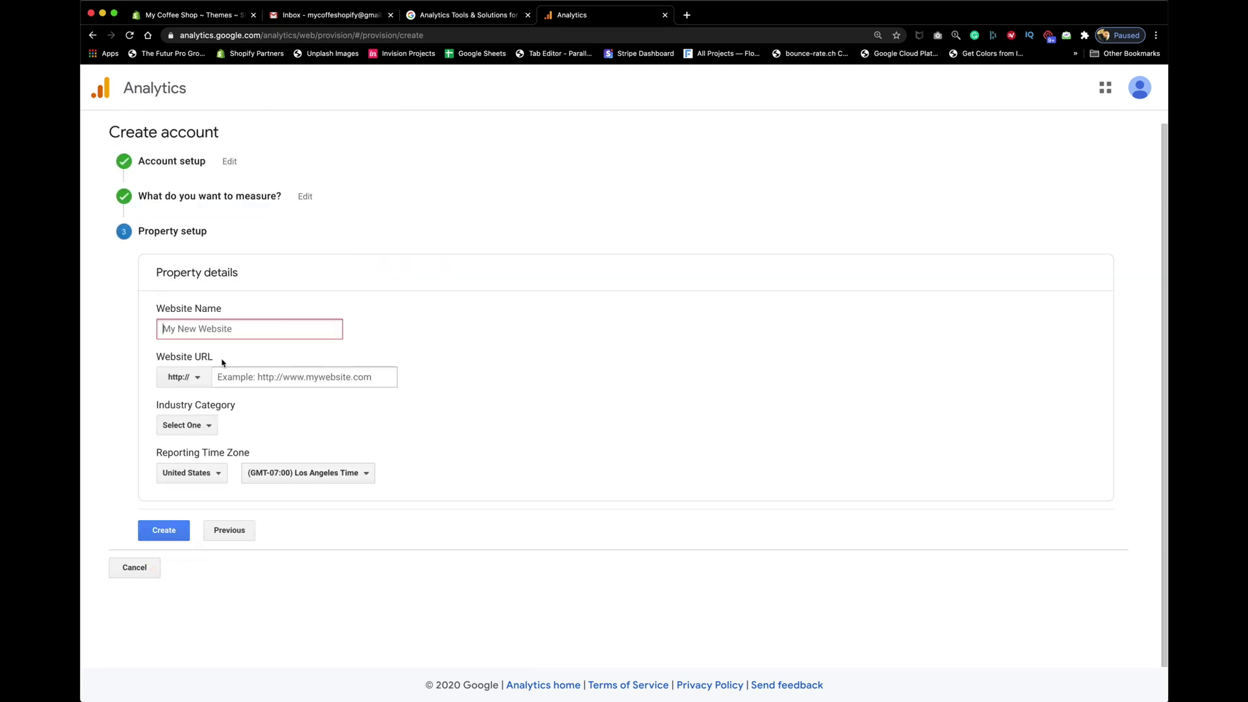
{"action": "type", "text": "M"}
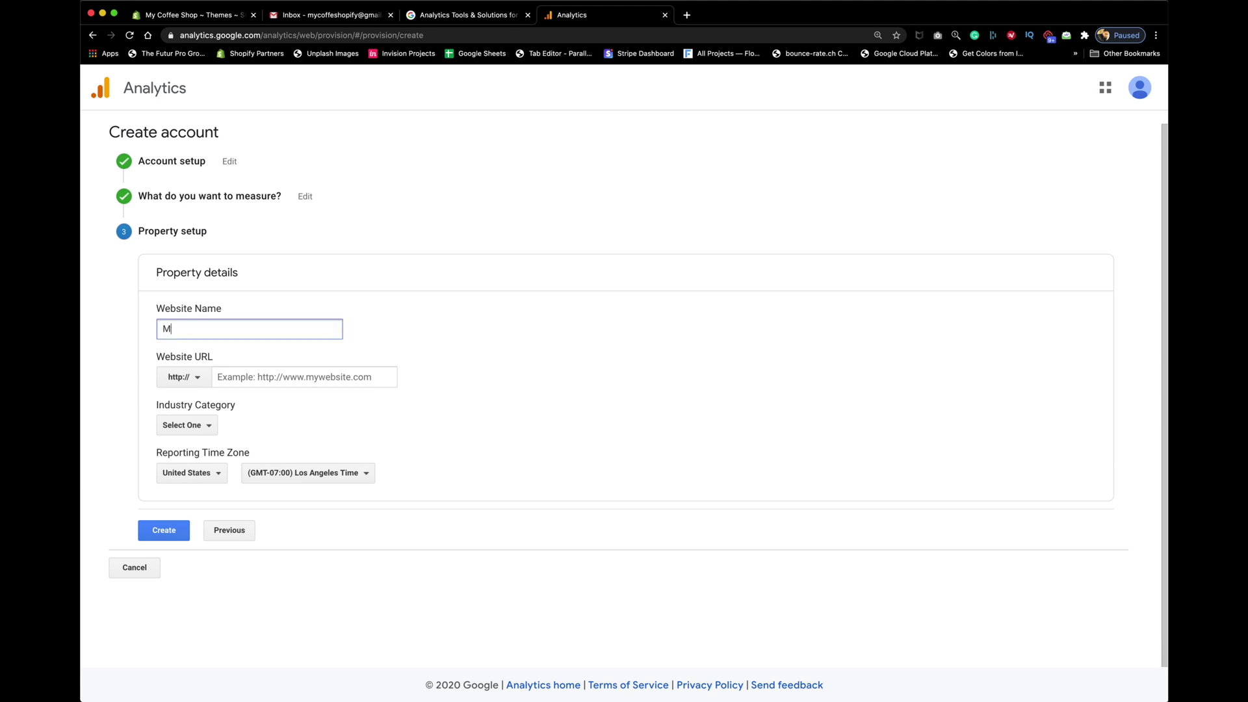
{"action": "type", "text": "y Coffee Shop"}
{"action": "left_click", "coordinate": [194, 380]}
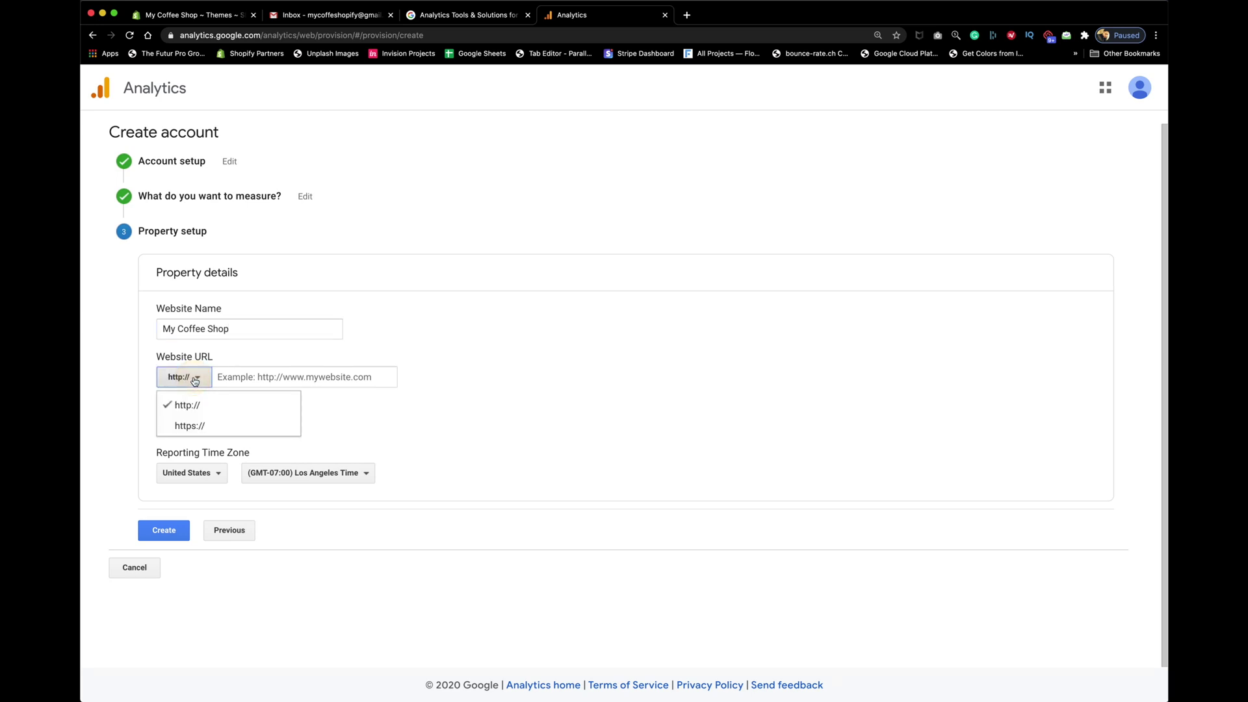
{"action": "left_click", "coordinate": [193, 426]}
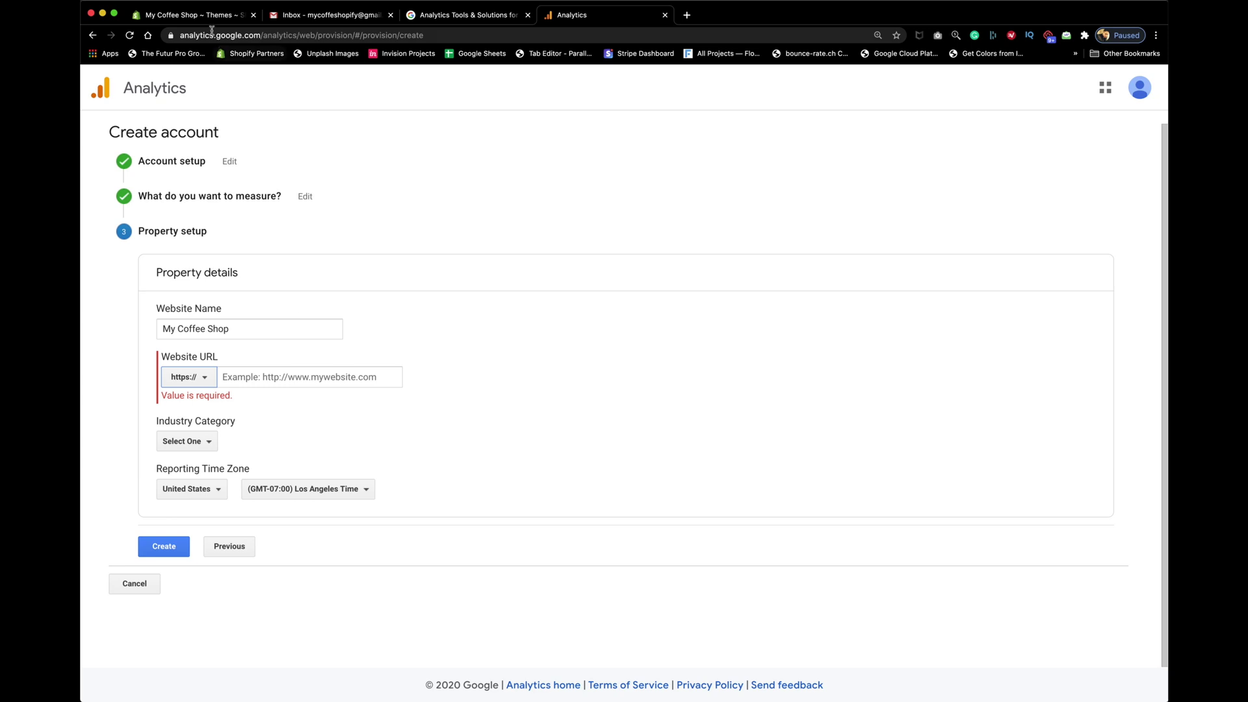
- Copy the store's myshopify.com address from the Shopify admin's address bar
{"action": "left_click", "coordinate": [191, 14]}
{"action": "left_click", "coordinate": [303, 35]}
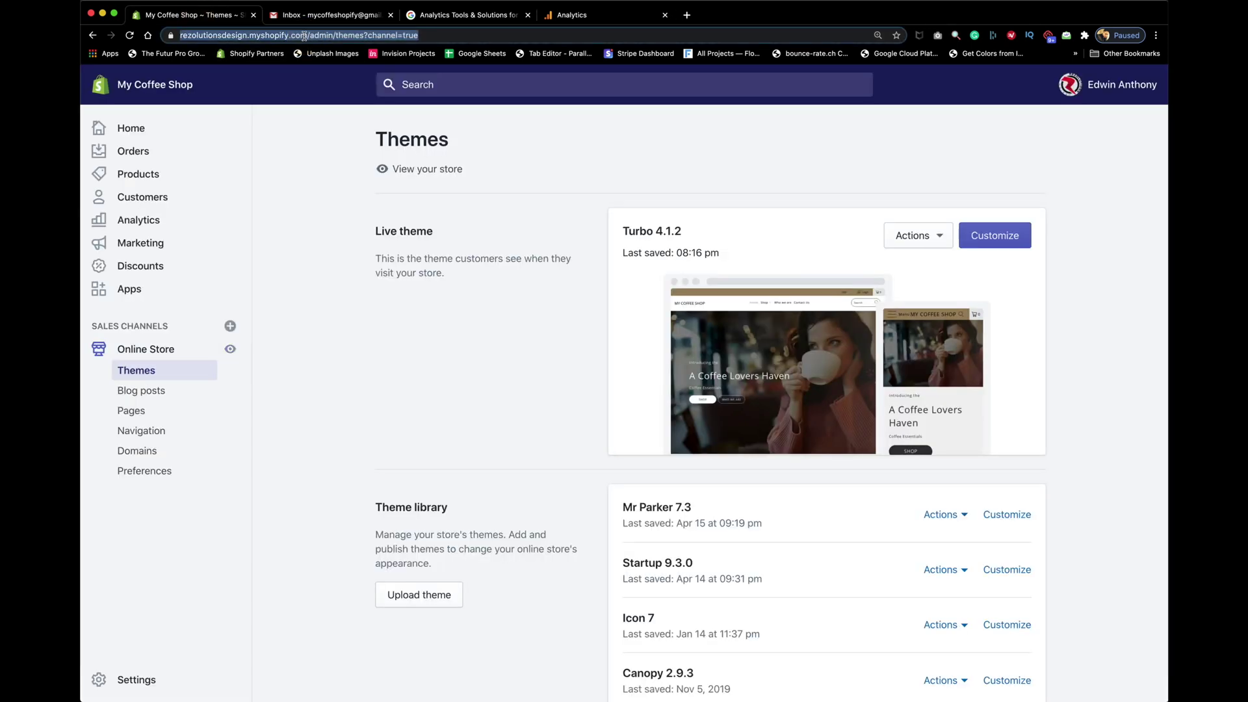
{"action": "left_click", "coordinate": [306, 35]}
{"action": "left_click_drag", "start_coordinate": [333, 36], "coordinate": [130, 34]}
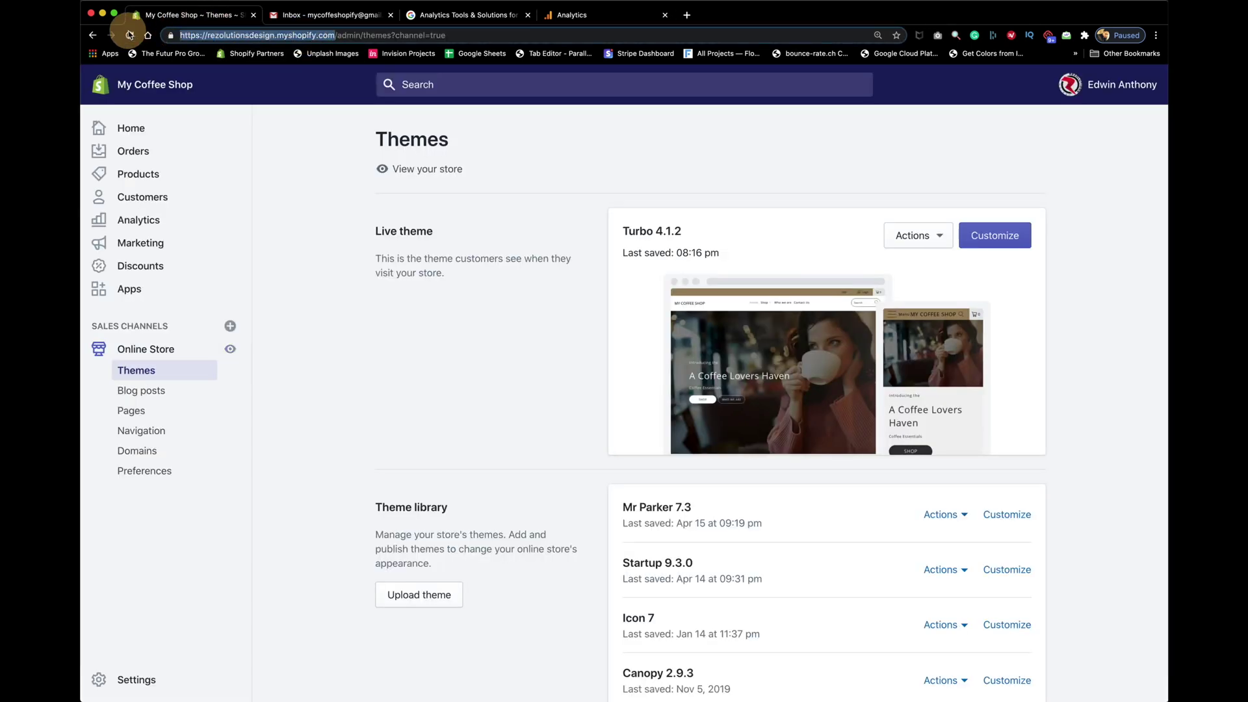
{"action": "right_click", "coordinate": [205, 34]}
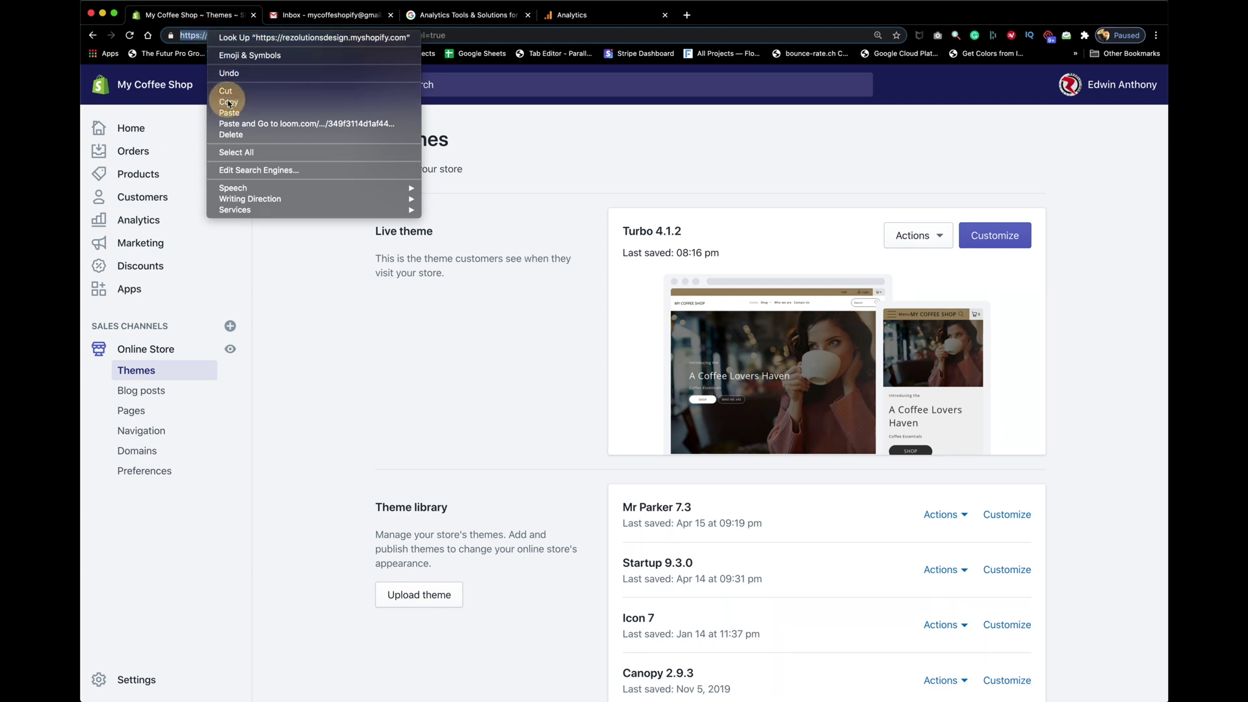
{"action": "left_click", "coordinate": [224, 102]}
{"action": "left_click", "coordinate": [567, 14]}
{"action": "left_click", "coordinate": [255, 378]}
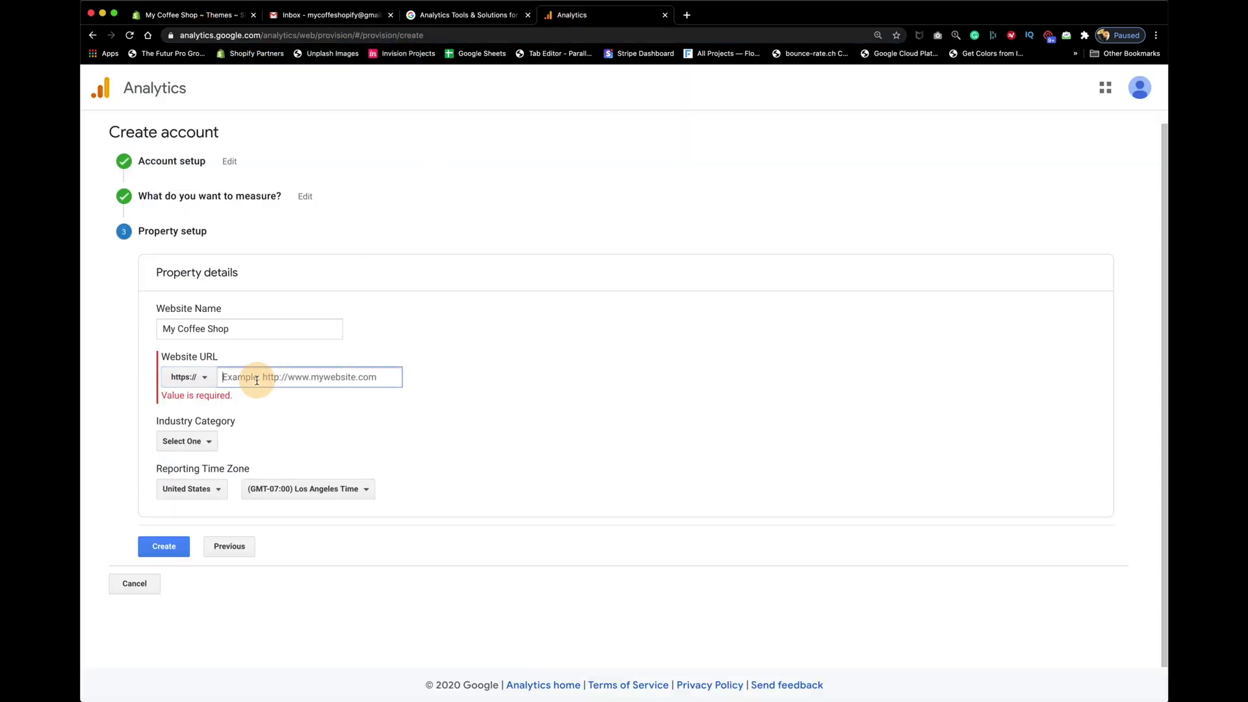
{"action": "key", "text": "super+v"}
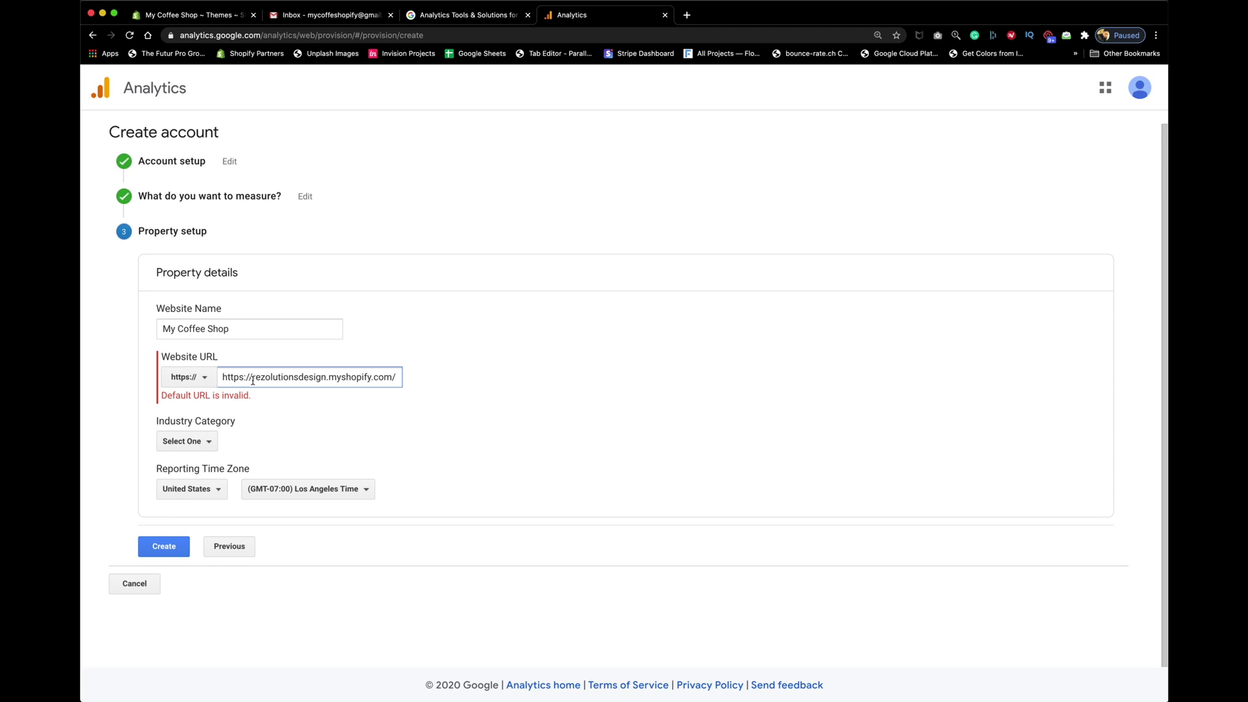
{"action": "left_click_drag", "start_coordinate": [253, 380], "coordinate": [223, 378]}
{"action": "key", "text": "BackSpace"}
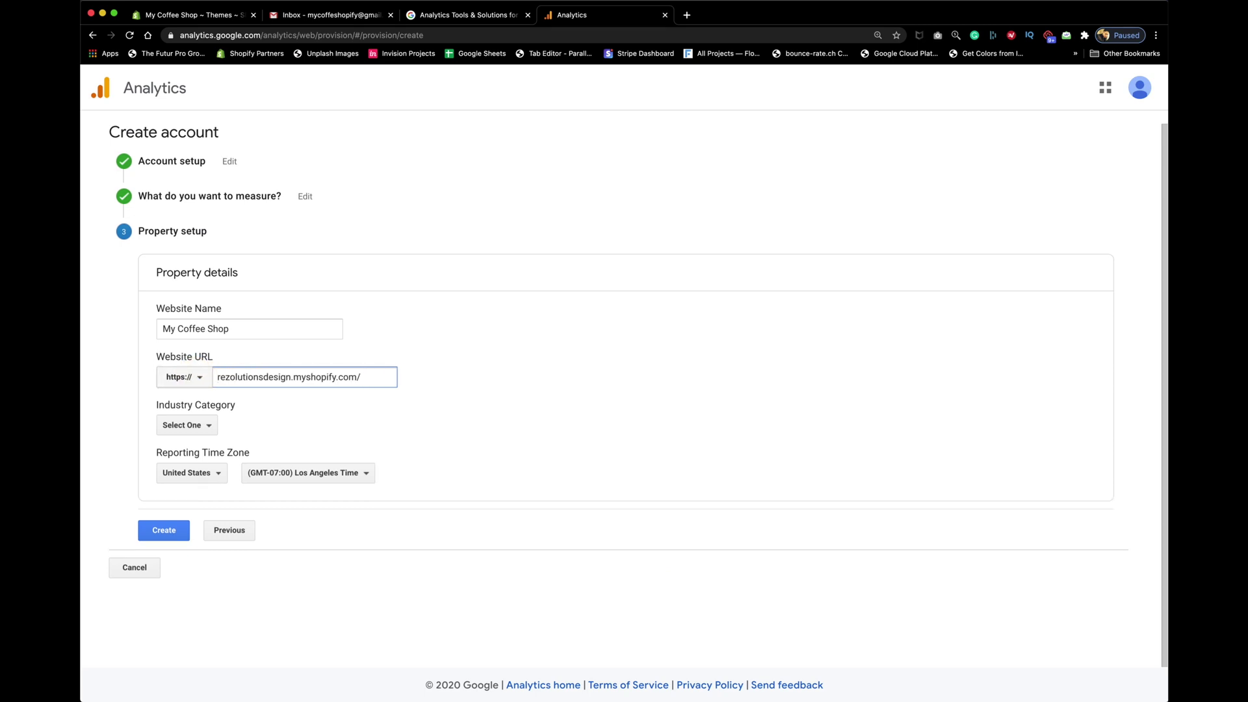
{"action": "left_click", "coordinate": [368, 381]}
- Set the industry category to Shopping
{"action": "left_click", "coordinate": [212, 426]}
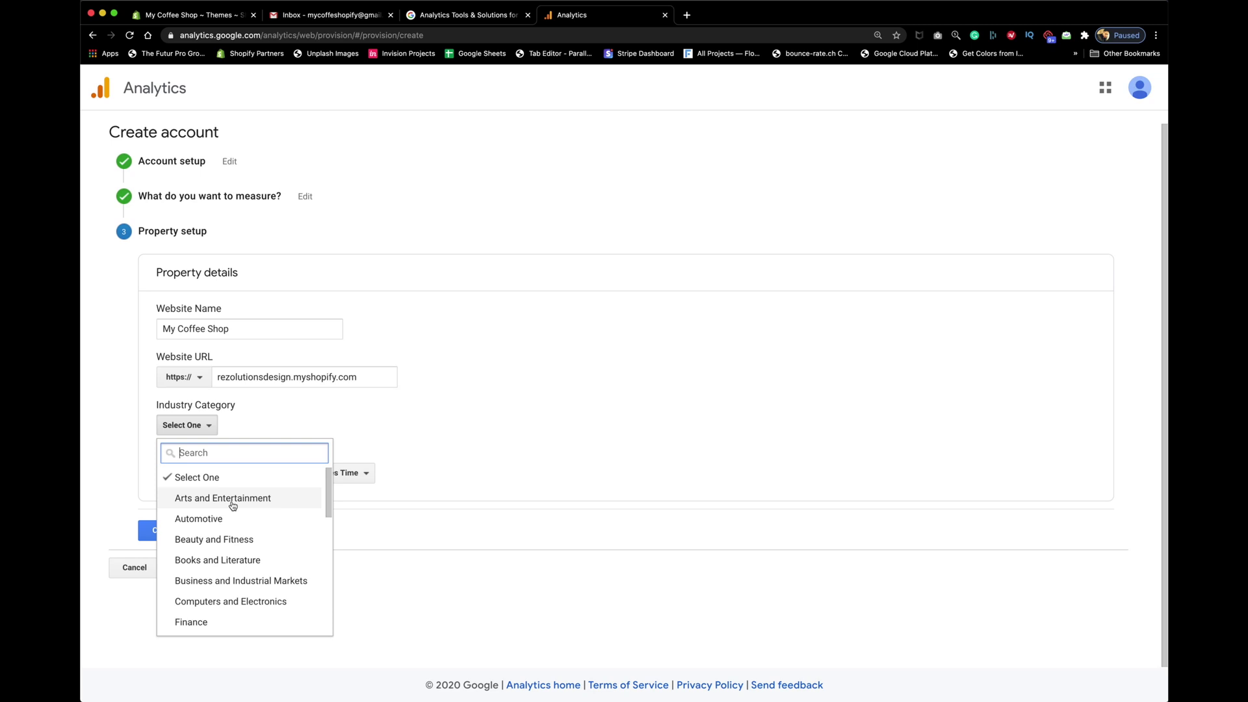
{"action": "scroll", "coordinate": [239, 518], "scroll_direction": "down", "scroll_amount": 3}
{"action": "scroll", "coordinate": [239, 518], "scroll_direction": "down", "scroll_amount": 4}
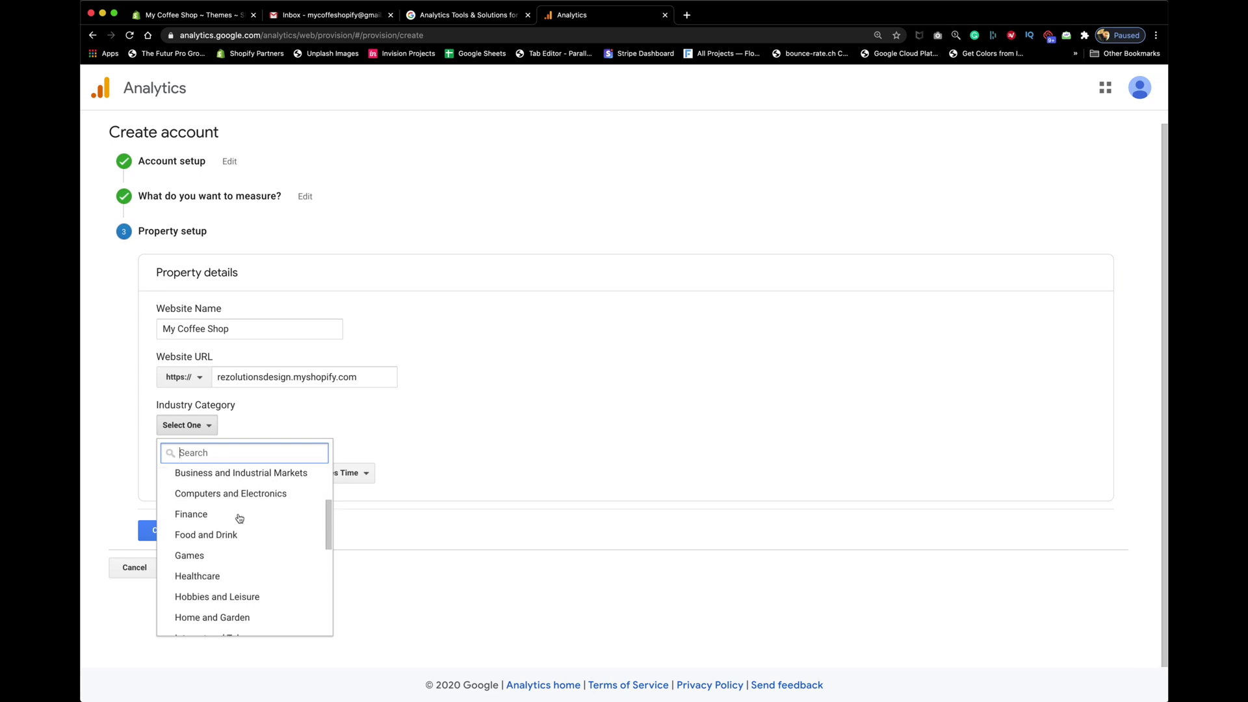
{"action": "scroll", "coordinate": [239, 518], "scroll_direction": "down", "scroll_amount": 4}
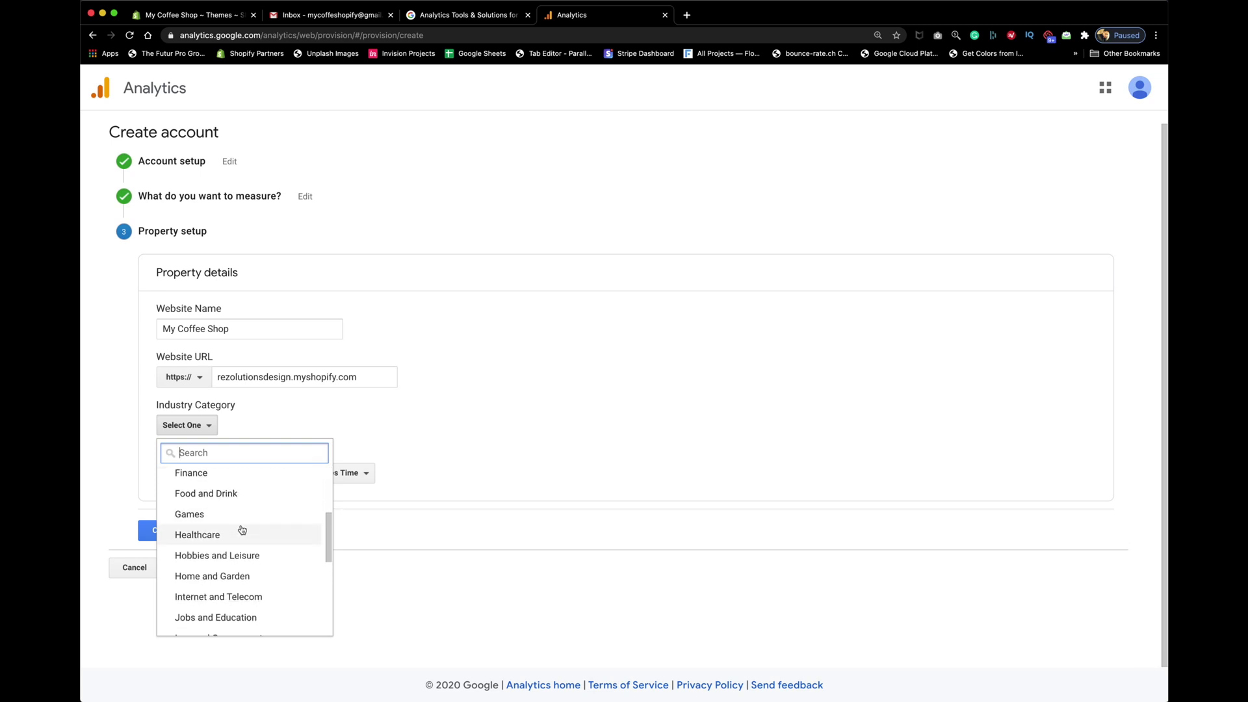
{"action": "scroll", "coordinate": [242, 529], "scroll_direction": "down", "scroll_amount": 7}
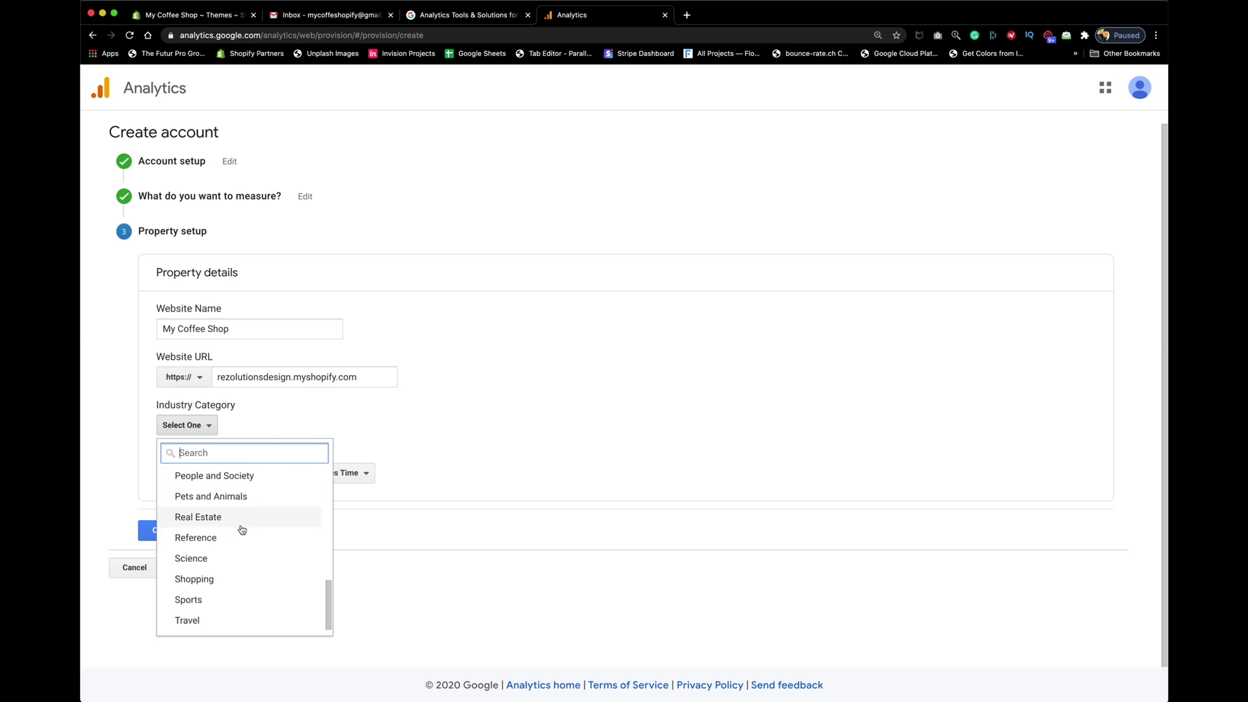
{"action": "scroll", "coordinate": [242, 530], "scroll_direction": "down", "scroll_amount": 1}
{"action": "scroll", "coordinate": [241, 530], "scroll_direction": "up", "scroll_amount": 2}
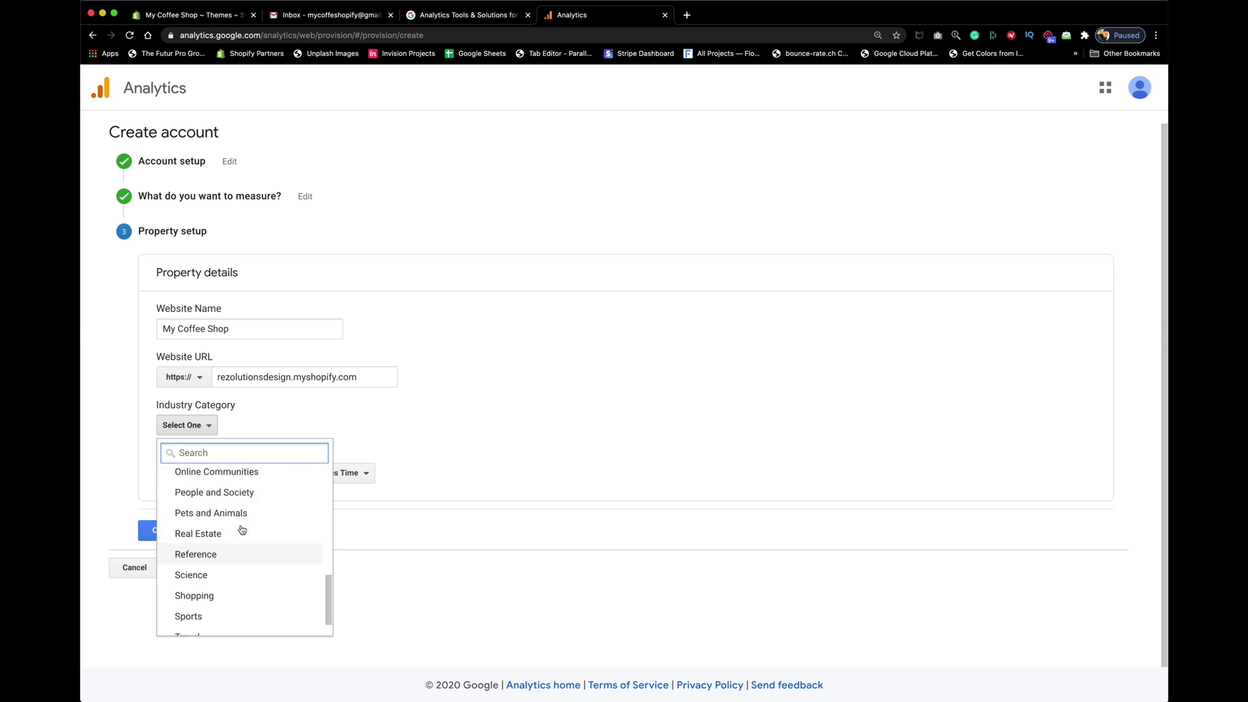
{"action": "left_click", "coordinate": [203, 593]}
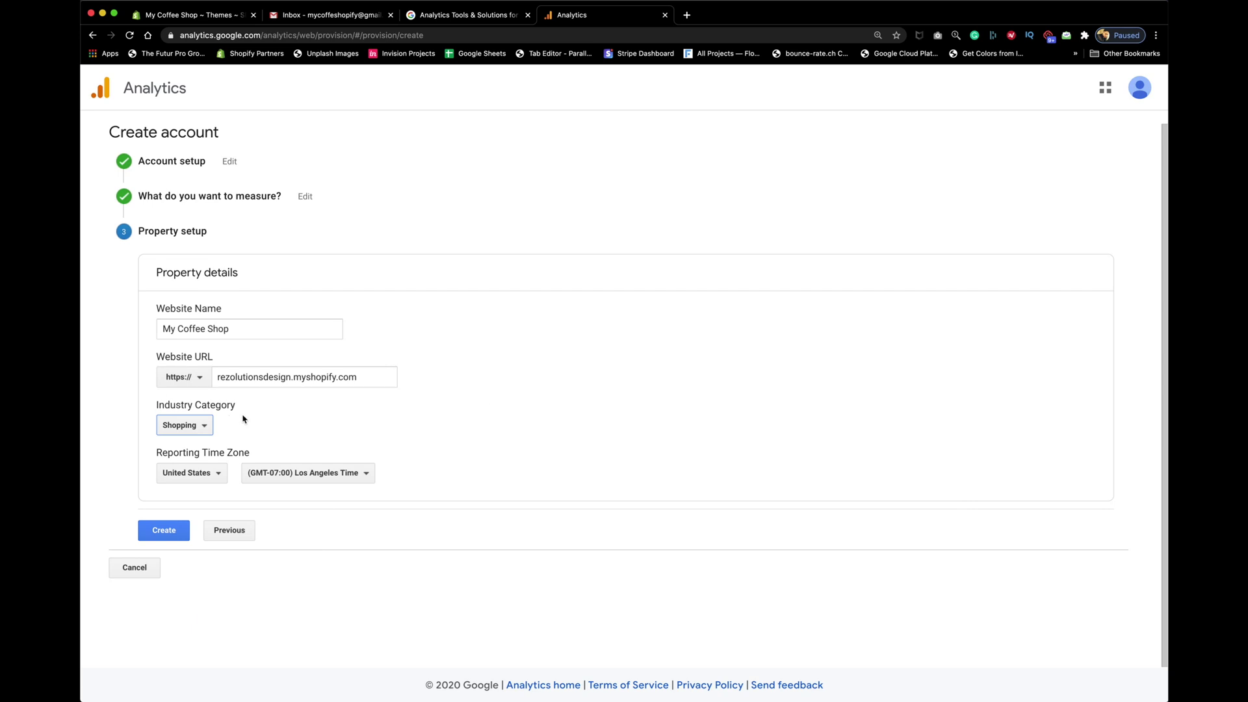
- Set the reporting time zone to (GMT-04:00) New York Time
{"action": "left_click", "coordinate": [312, 477]}
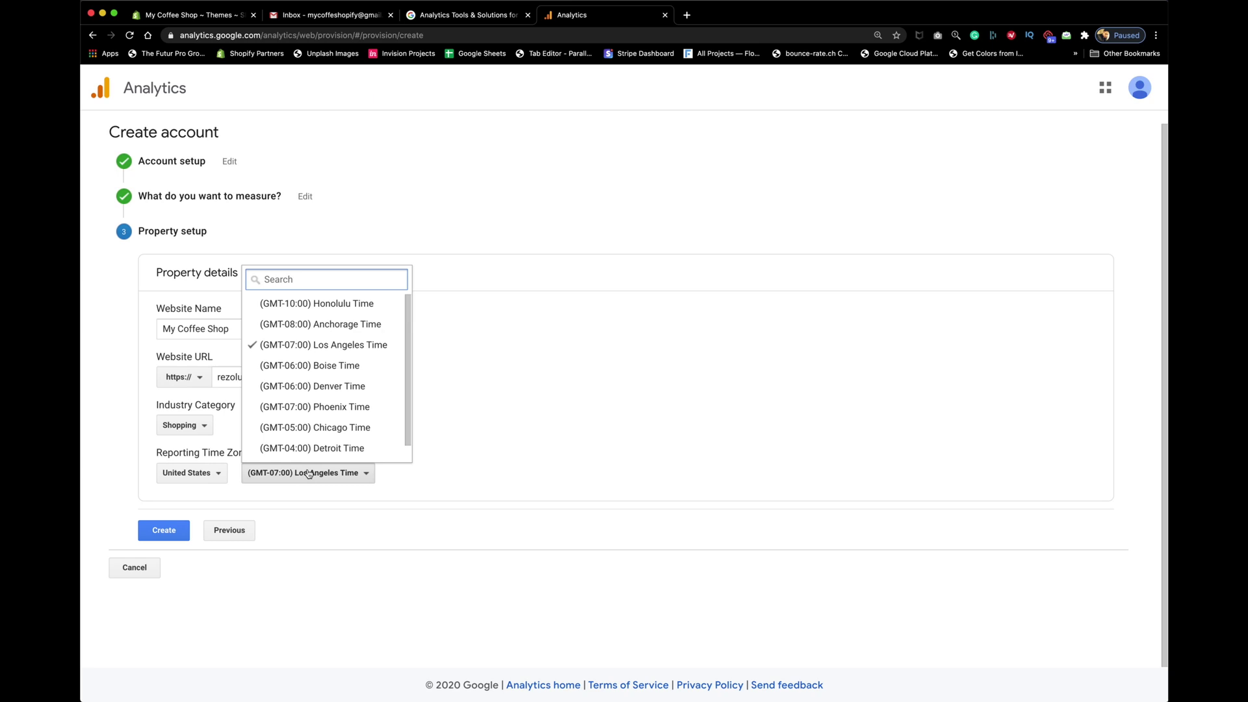
{"action": "scroll", "coordinate": [326, 408], "scroll_direction": "down", "scroll_amount": 1}
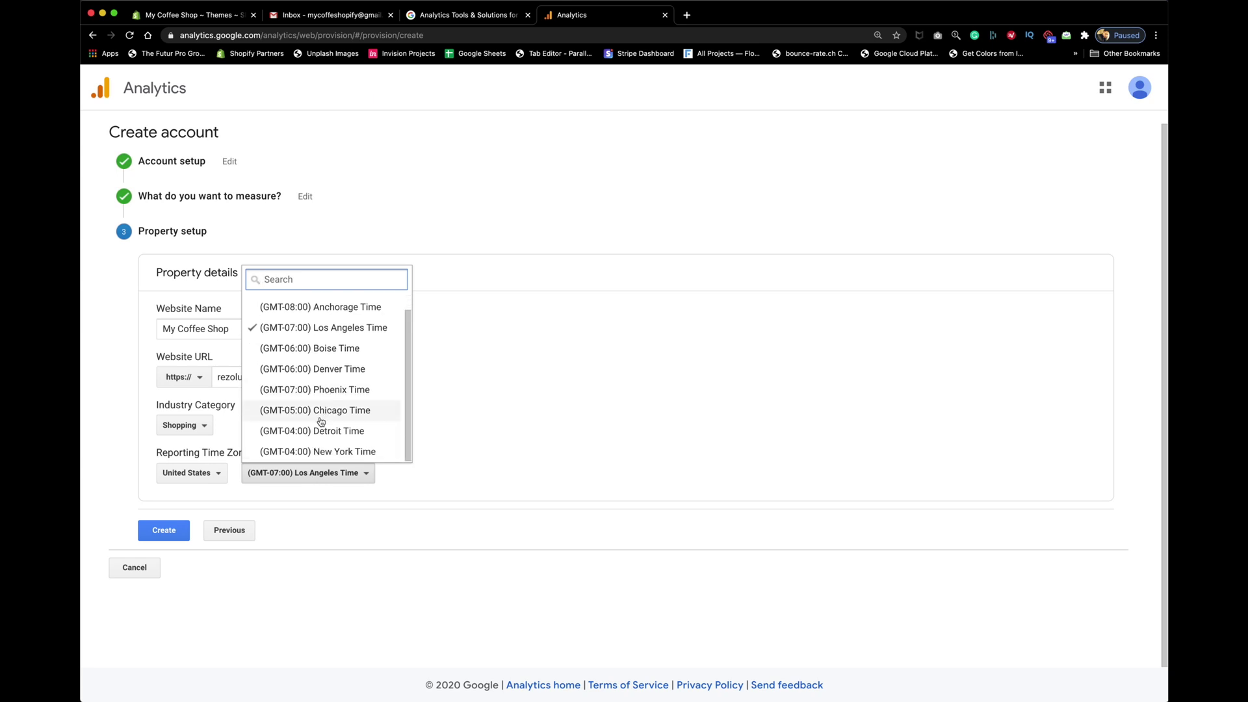
{"action": "left_click", "coordinate": [325, 453]}
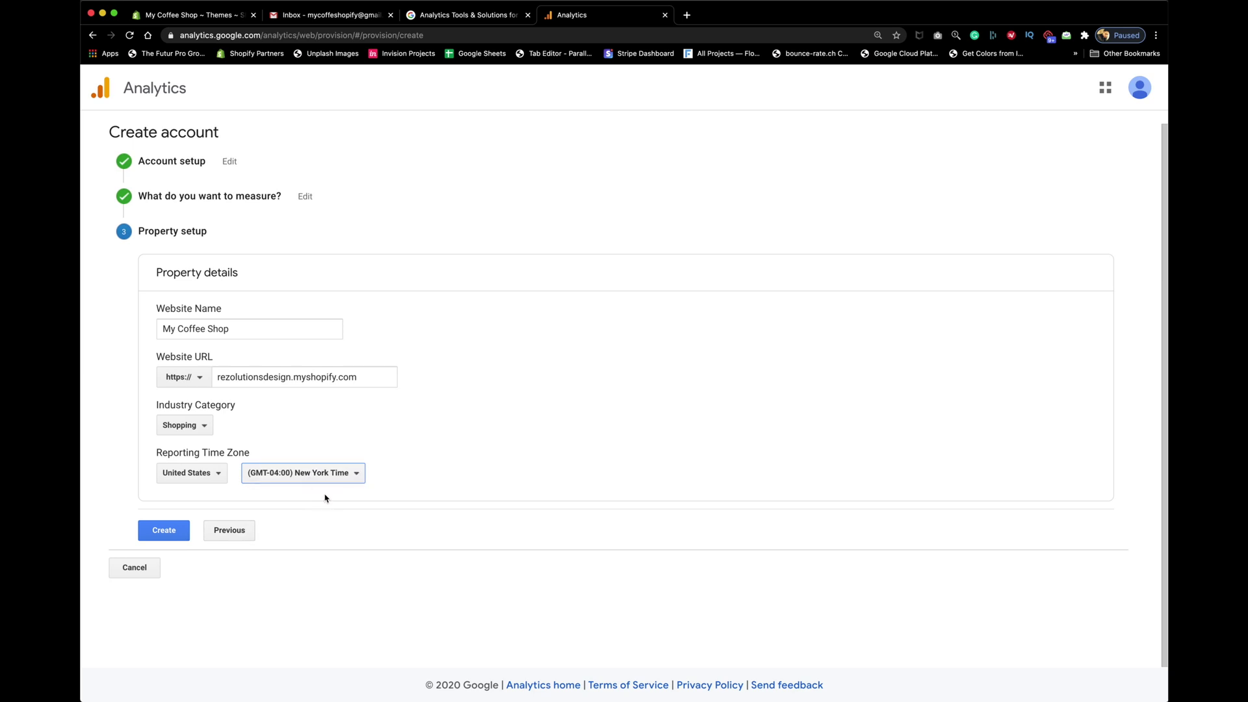
- Create the account, ticking the GDPR and Controller-Controller terms and accepting them
{"action": "left_click", "coordinate": [164, 531]}
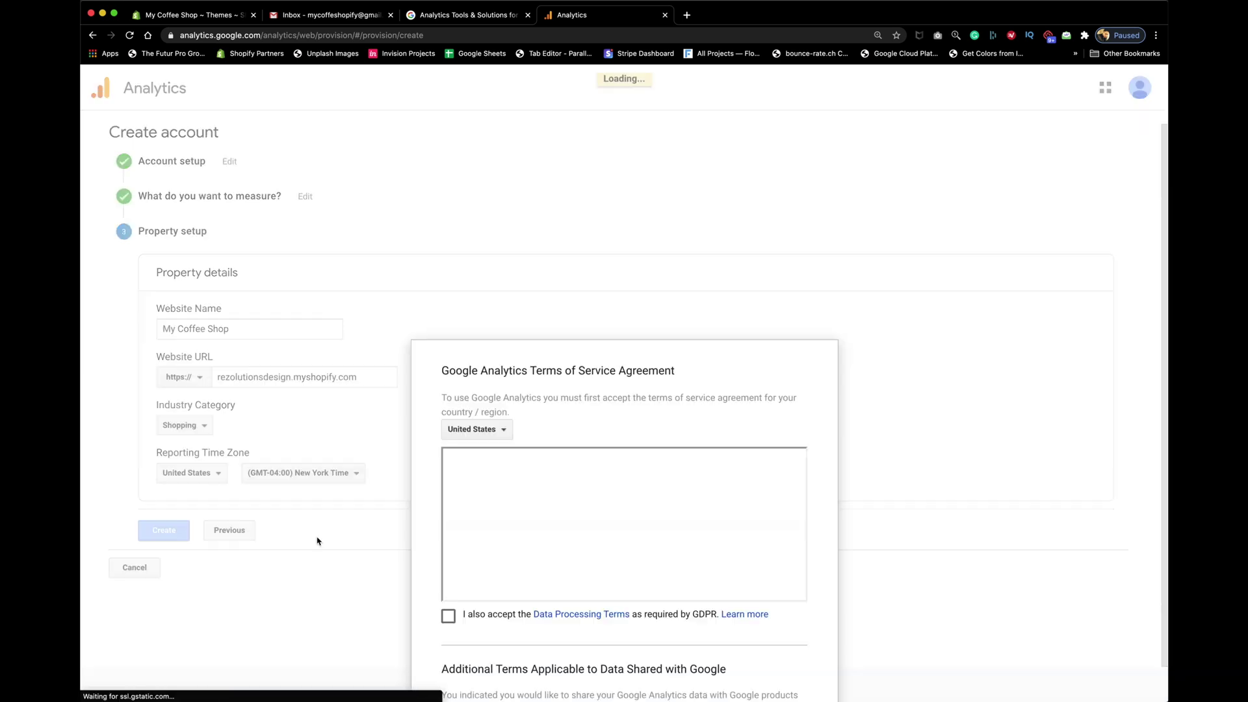
{"action": "scroll", "coordinate": [472, 361], "scroll_direction": "down", "scroll_amount": 1}
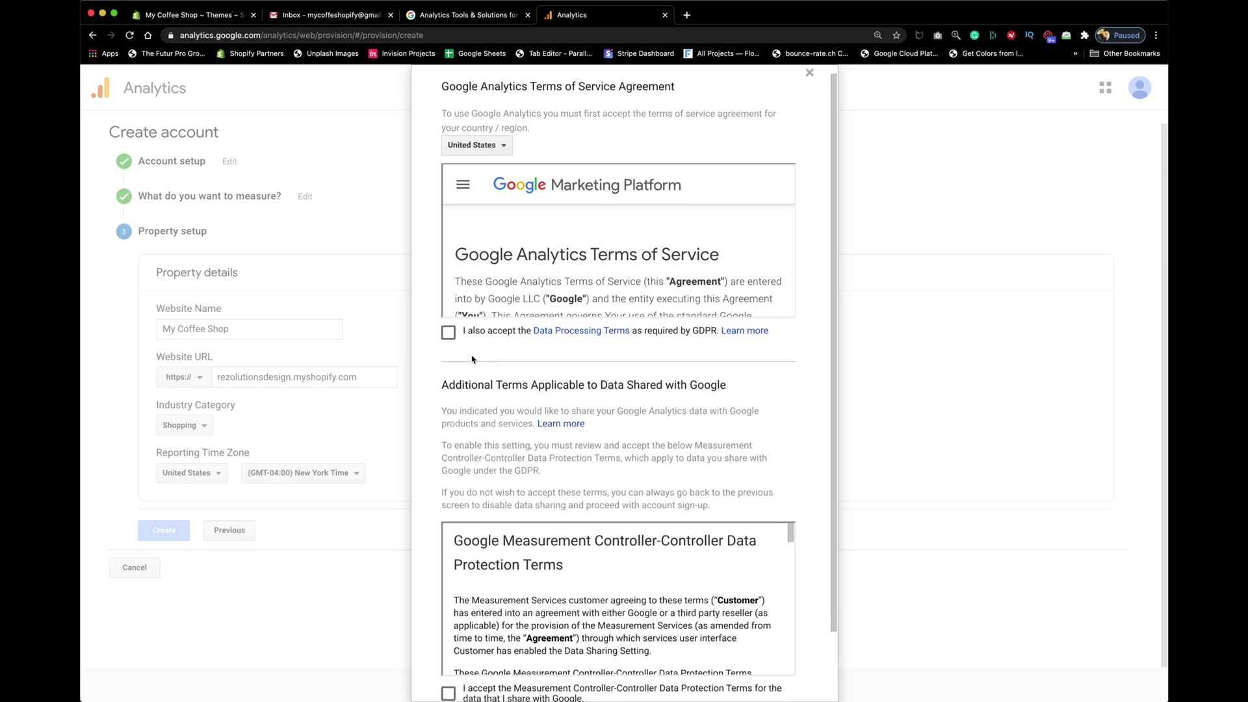
{"action": "scroll", "coordinate": [463, 360], "scroll_direction": "up", "scroll_amount": 1}
{"action": "left_click", "coordinate": [448, 341]}
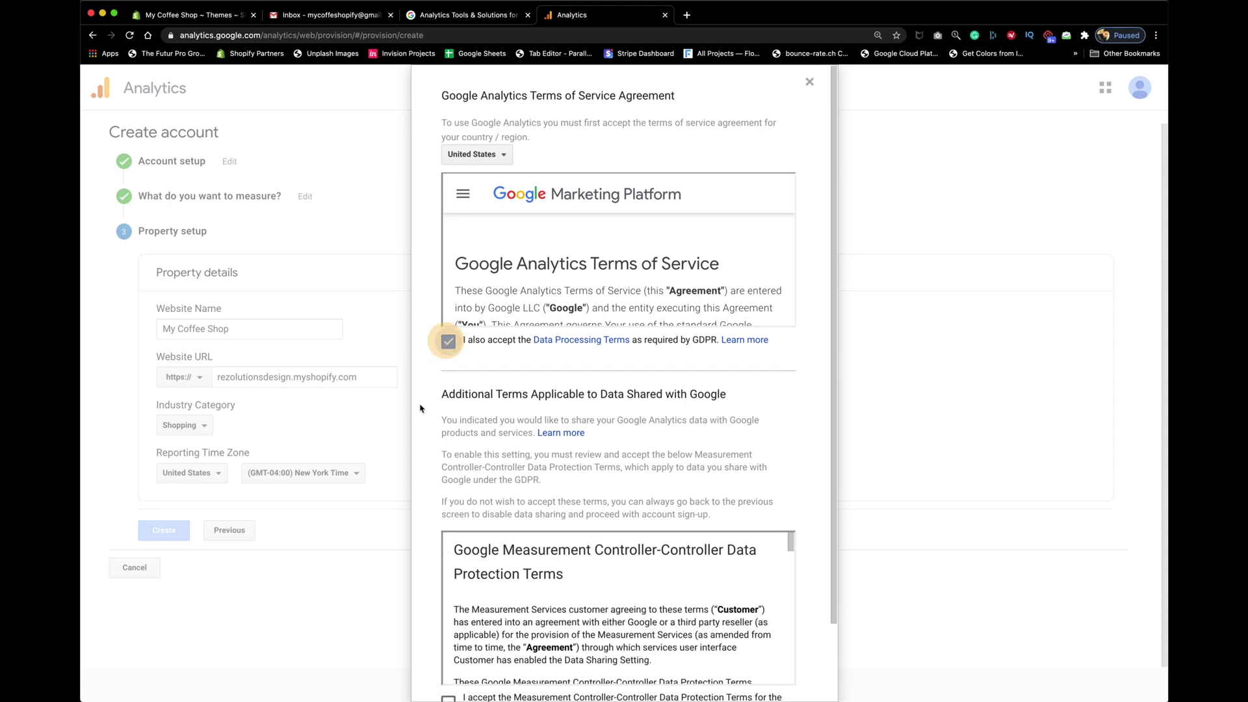
{"action": "scroll", "coordinate": [424, 406], "scroll_direction": "down", "scroll_amount": 3}
{"action": "left_click", "coordinate": [447, 614]}
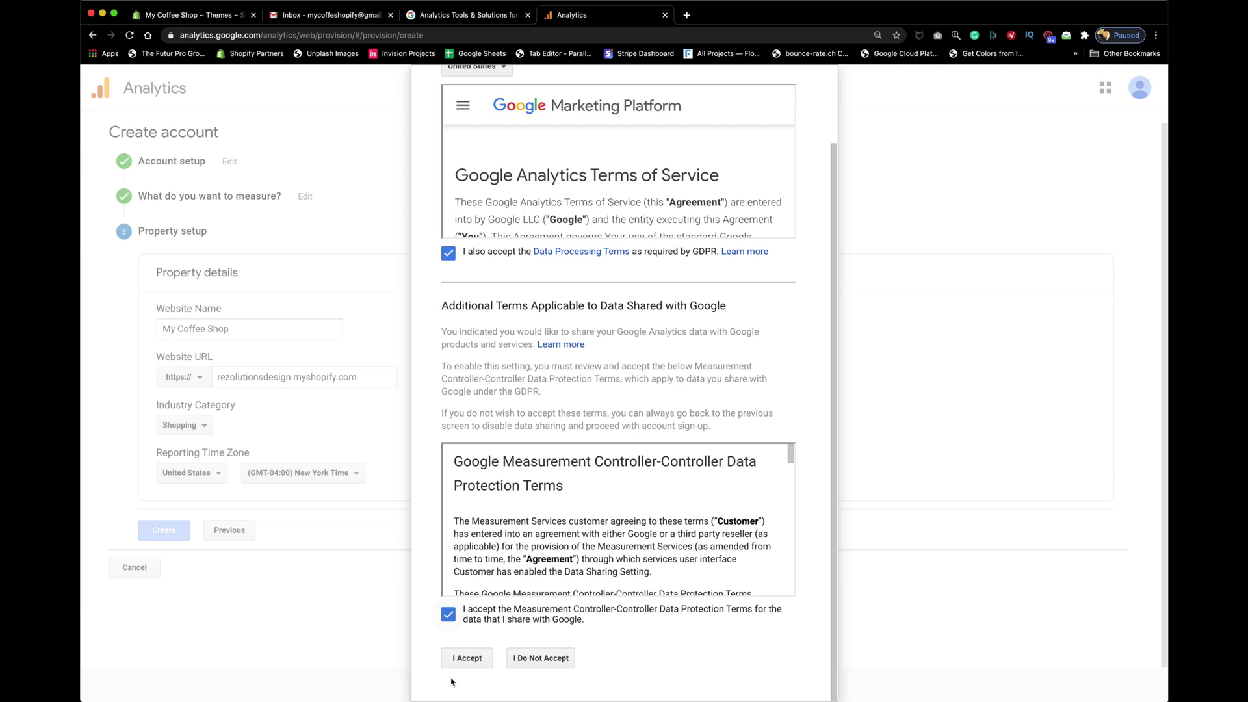
{"action": "left_click", "coordinate": [465, 658]}
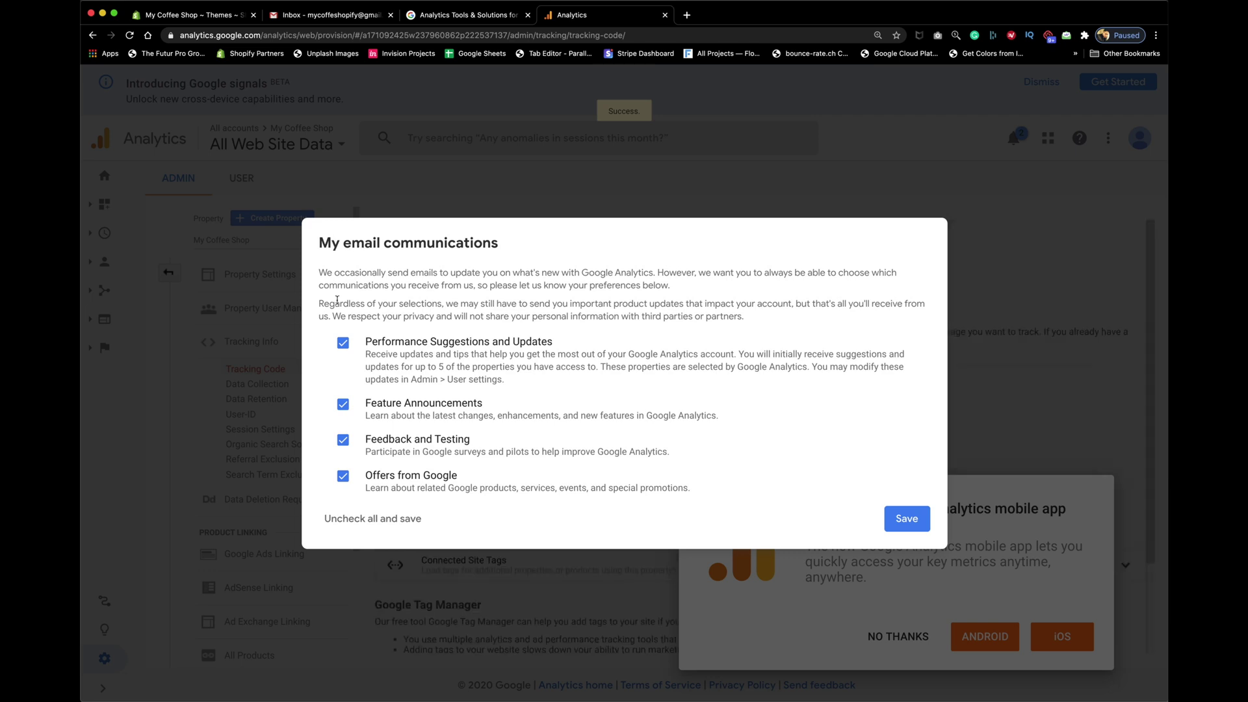
- Opt out of all four email options, save, and dismiss the search tip and mobile-app offer
{"action": "left_click", "coordinate": [341, 343]}
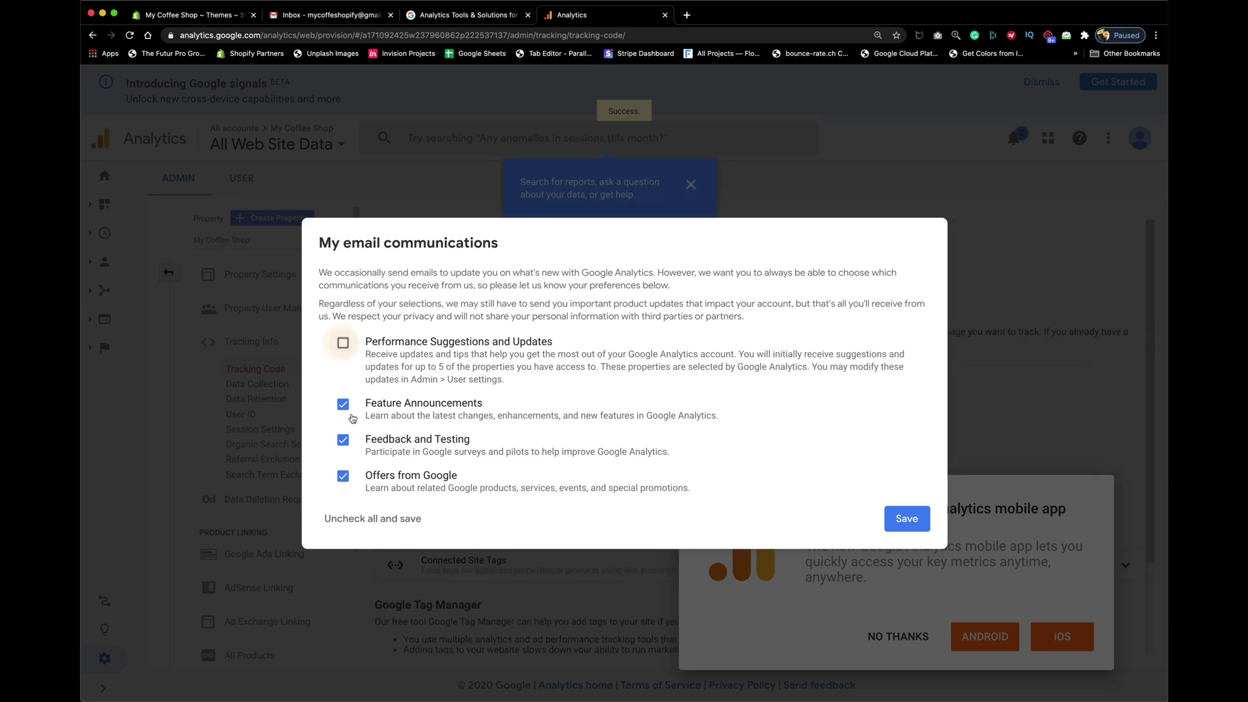
{"action": "left_click", "coordinate": [343, 405]}
{"action": "left_click", "coordinate": [342, 441]}
{"action": "left_click", "coordinate": [342, 477]}
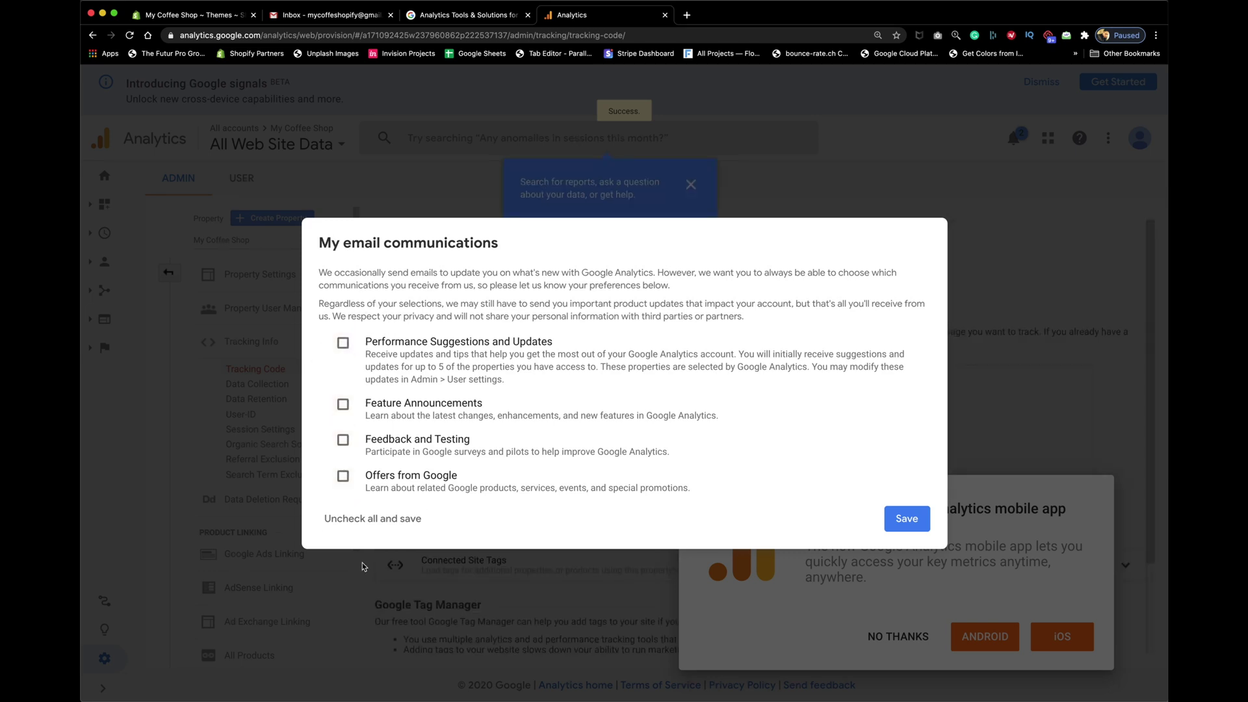
{"action": "left_click", "coordinate": [908, 520]}
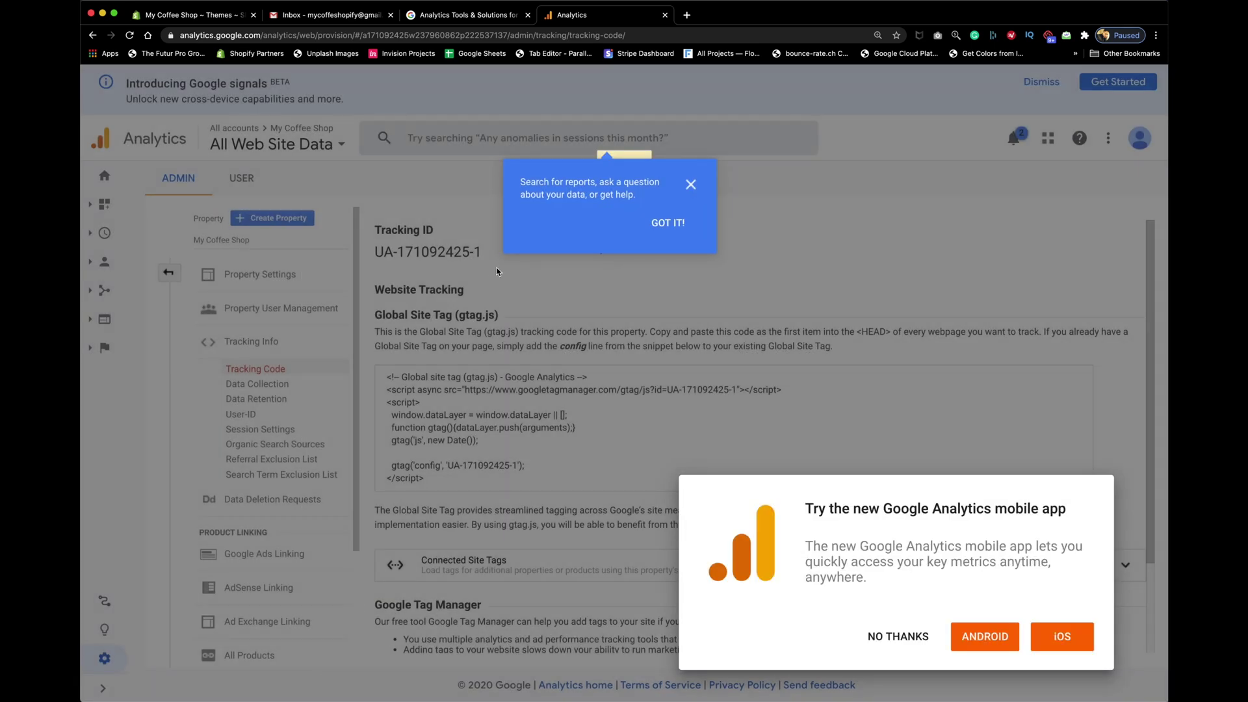
{"action": "left_click", "coordinate": [666, 223]}
{"action": "left_click", "coordinate": [891, 637]}
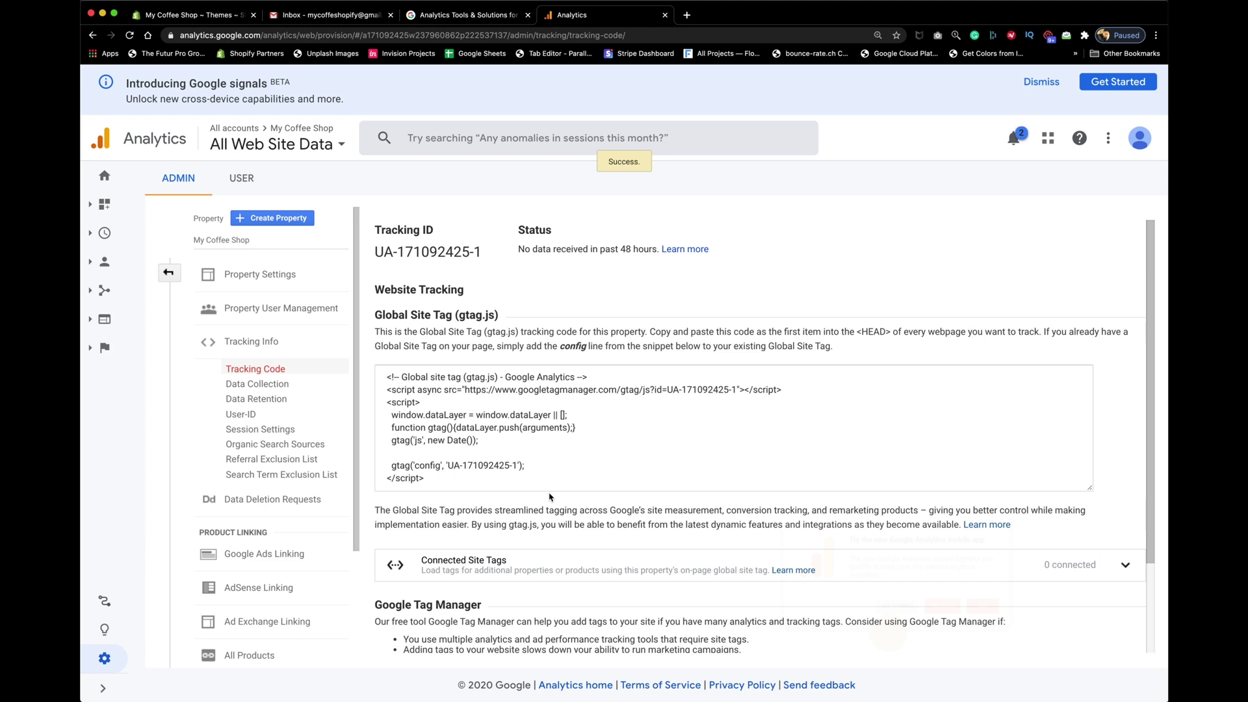
- Copy the property's tracking ID from the Tracking Code page
{"action": "mouse_move", "coordinate": [485, 256]}
{"action": "left_mouse_down"}
{"action": "mouse_move", "coordinate": [376, 251]}
{"action": "mouse_move", "coordinate": [487, 254]}
{"action": "left_mouse_up"}
{"action": "right_click", "coordinate": [414, 255]}
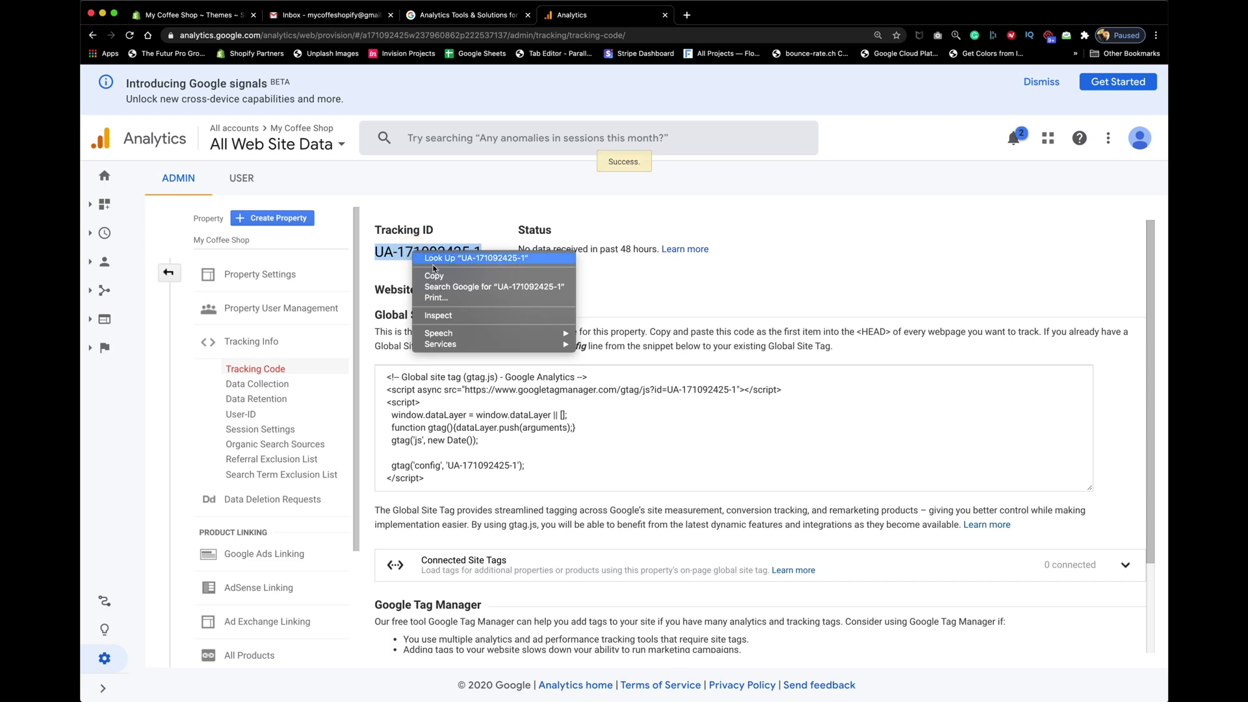
{"action": "left_click", "coordinate": [455, 275]}
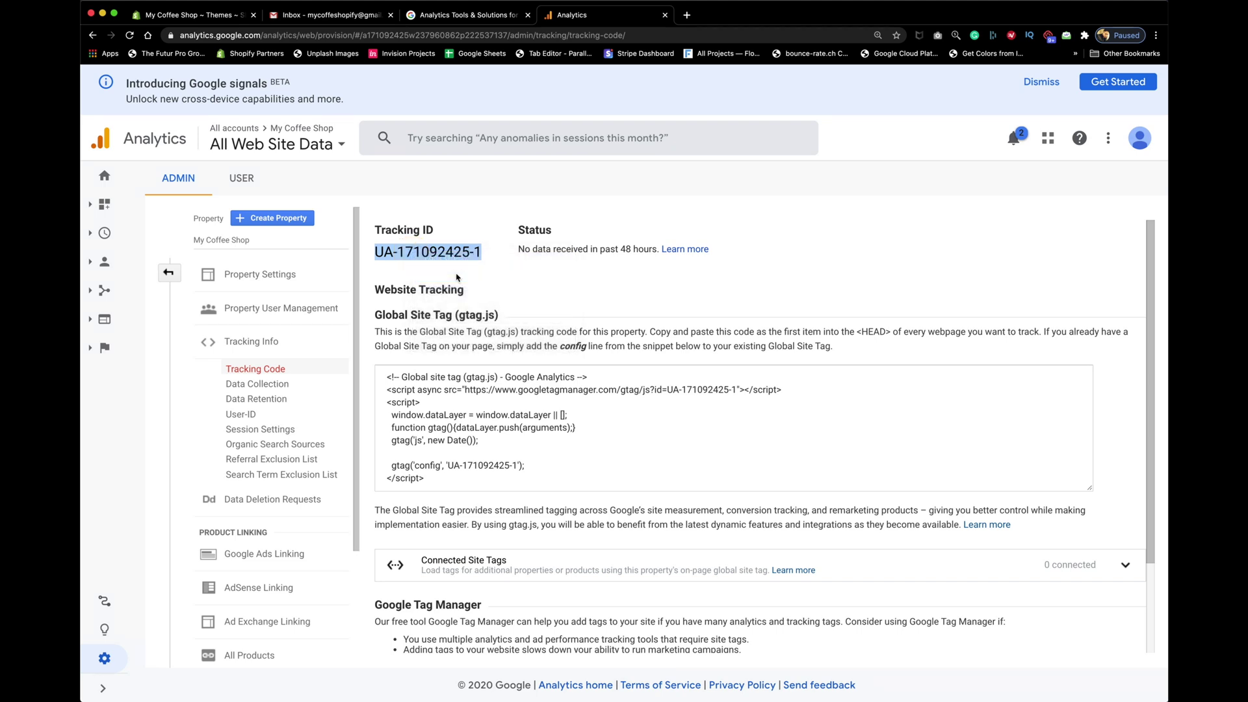
- Open the Shopify Online Store Preferences page and find the Google Analytics section
{"action": "left_click", "coordinate": [214, 14]}
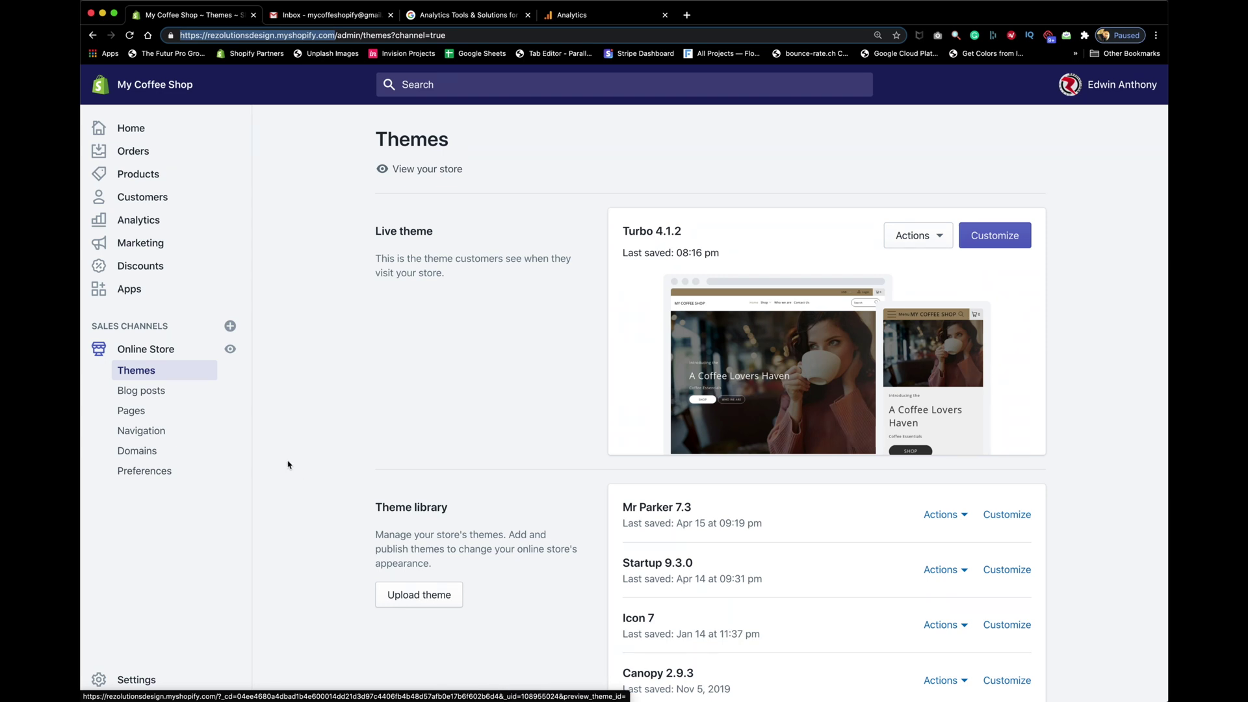
{"action": "left_click", "coordinate": [137, 129]}
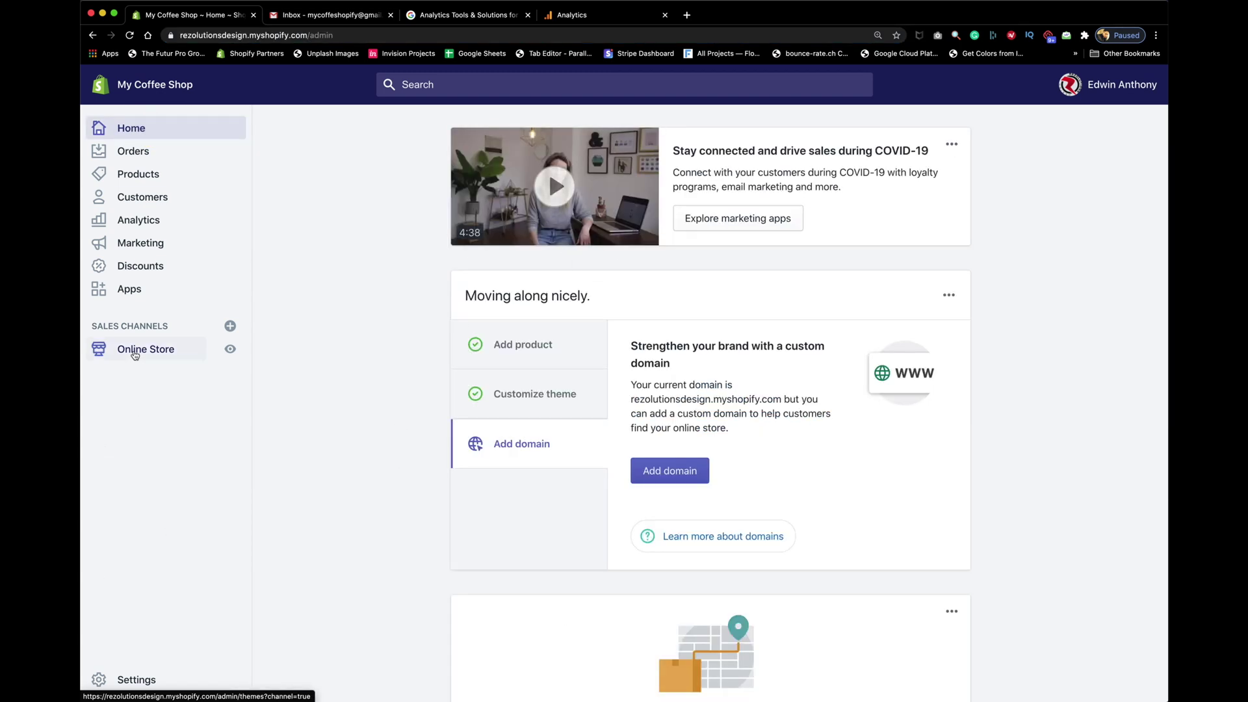
{"action": "left_click", "coordinate": [135, 352]}
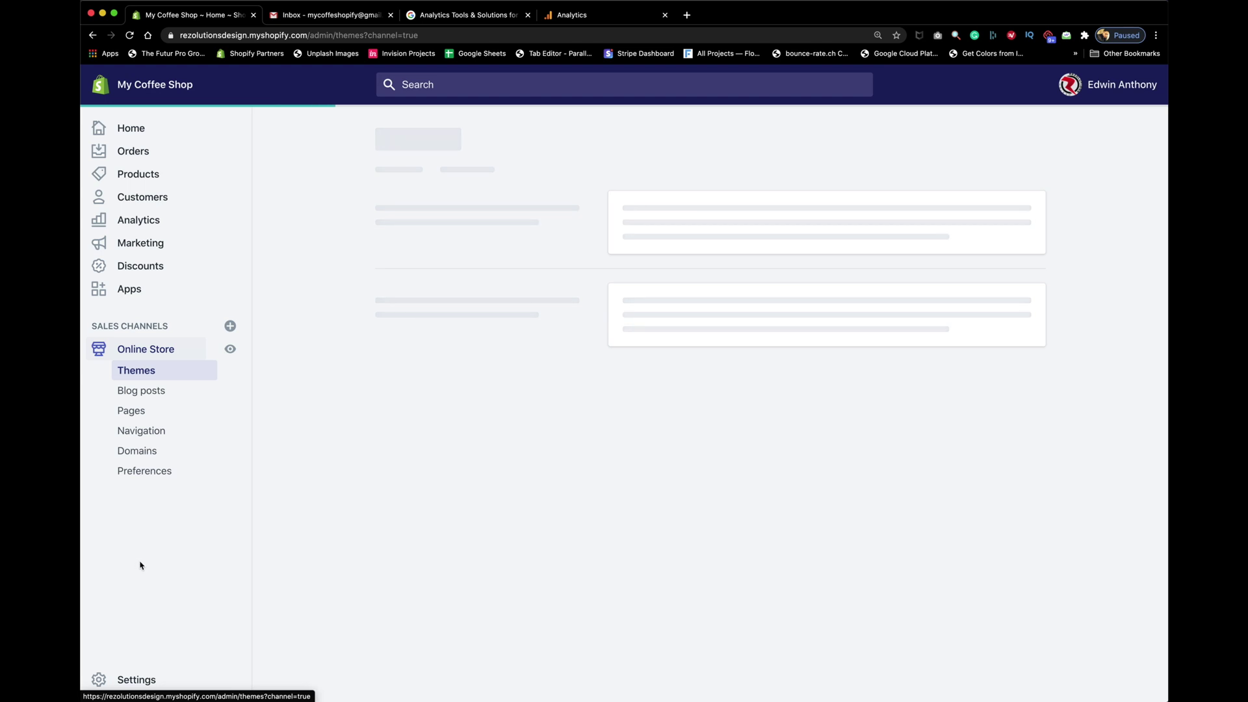
{"action": "left_click", "coordinate": [132, 472]}
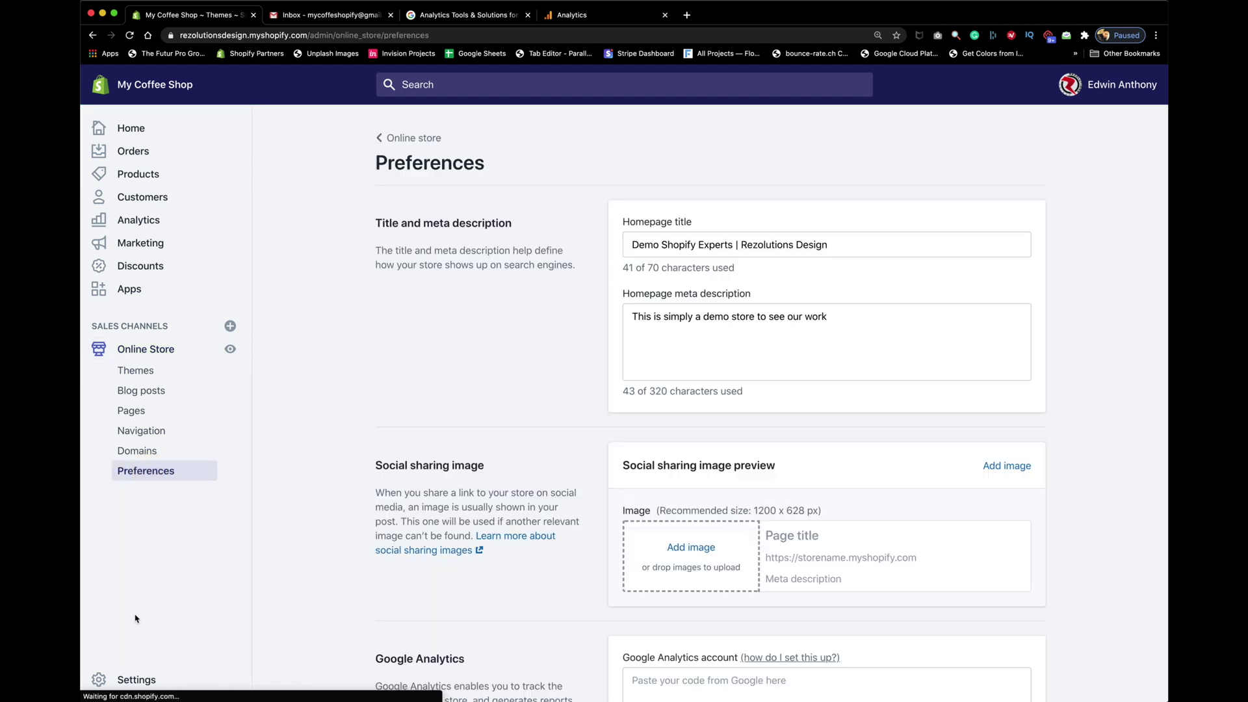
{"action": "scroll", "coordinate": [339, 531], "scroll_direction": "down", "scroll_amount": 5}
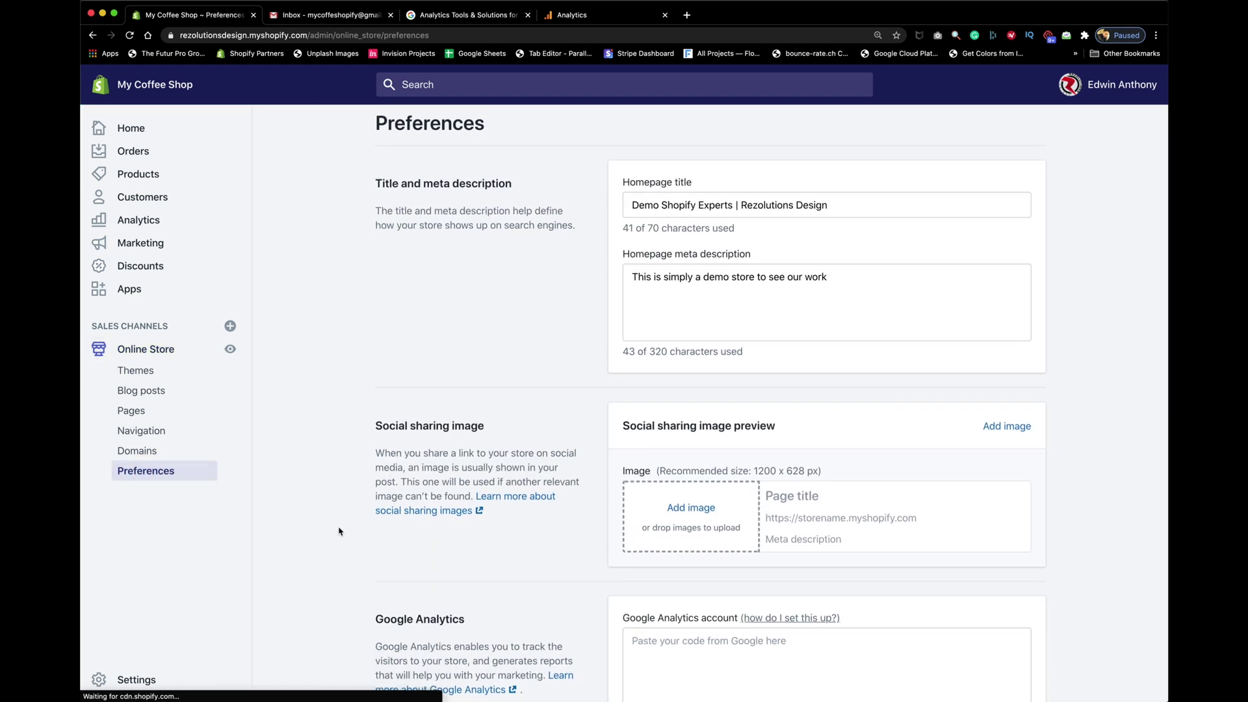
{"action": "scroll", "coordinate": [338, 531], "scroll_direction": "down", "scroll_amount": 2}
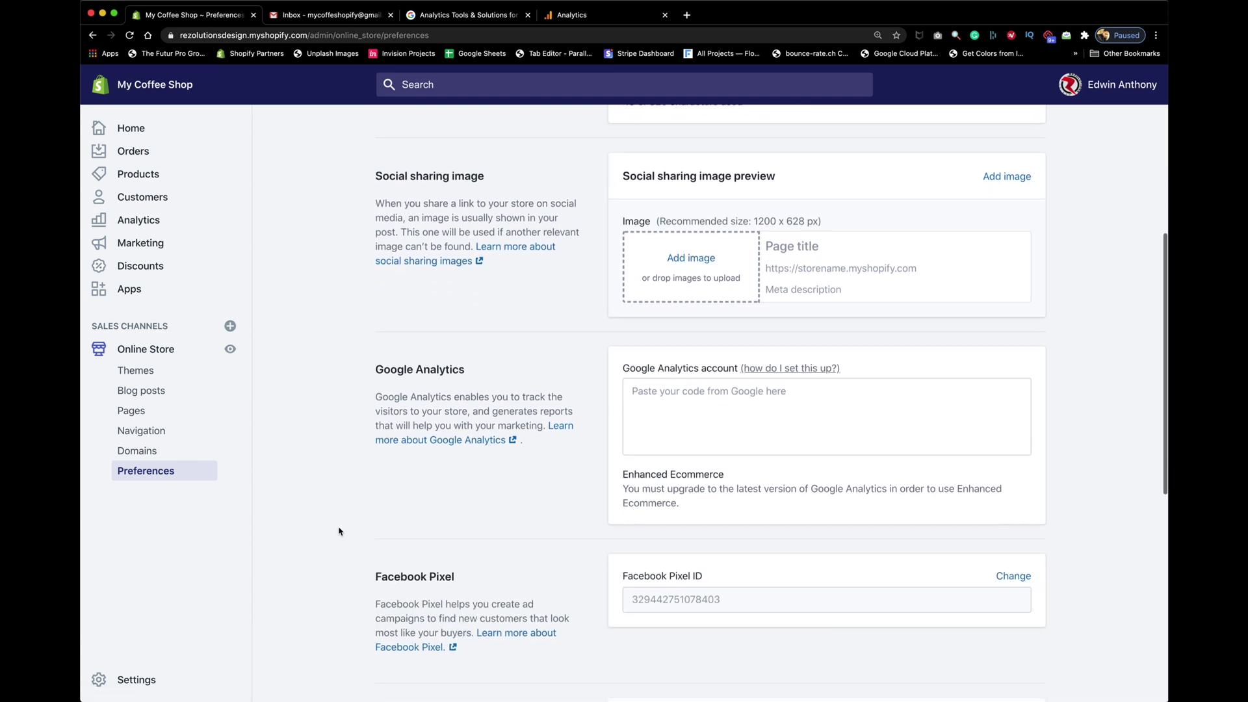
- Paste the tracking ID into the Google Analytics field and save, then enable Enhanced Ecommerce and save
{"action": "left_click", "coordinate": [680, 414]}
{"action": "right_click", "coordinate": [647, 393]}
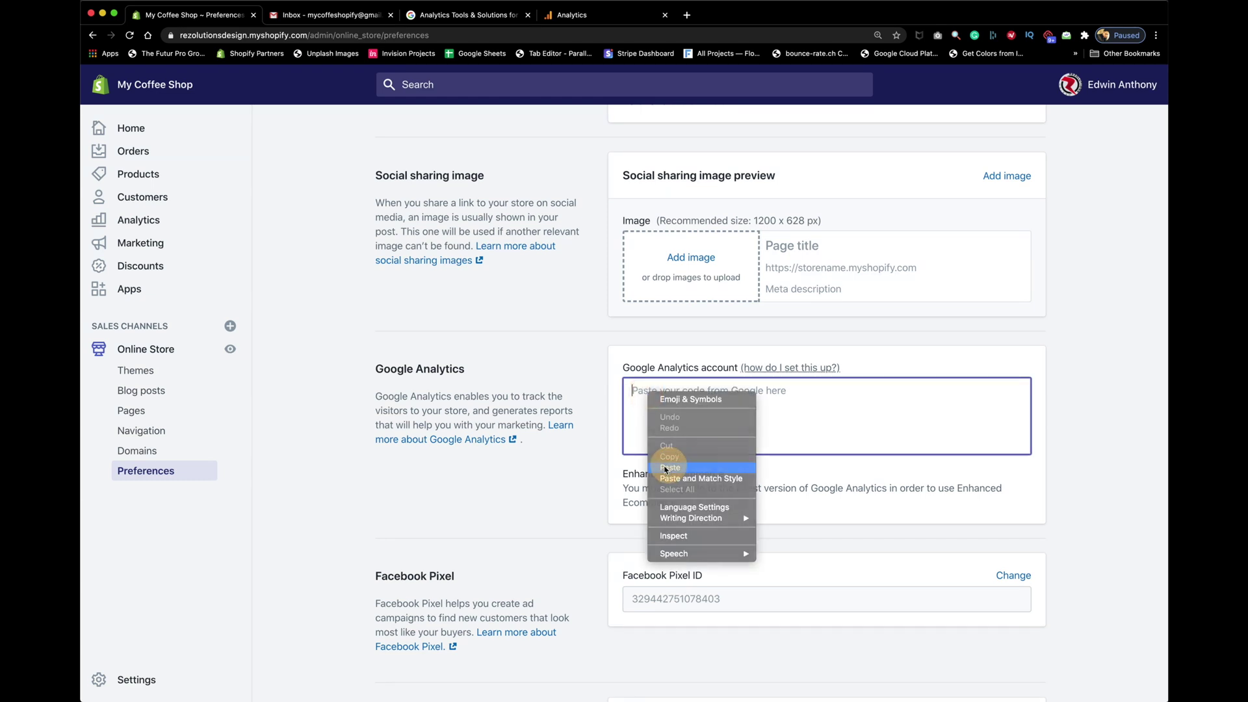
{"action": "left_click", "coordinate": [669, 468]}
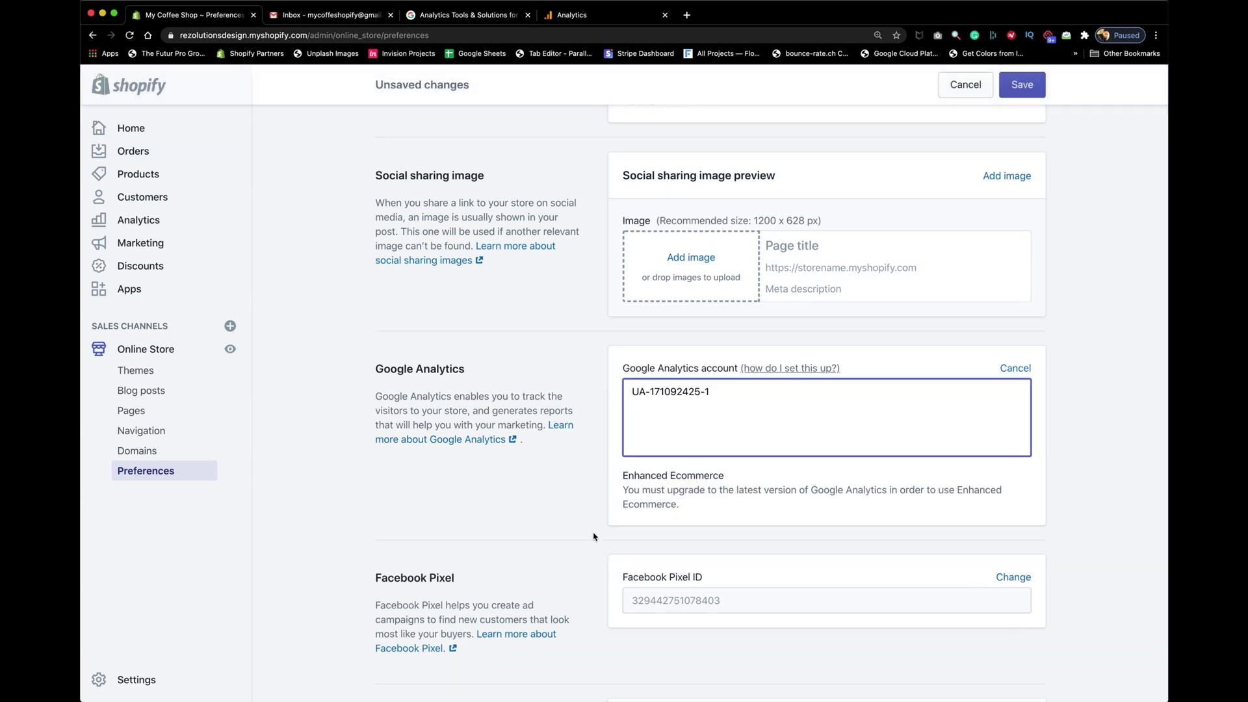
{"action": "left_click", "coordinate": [1022, 84]}
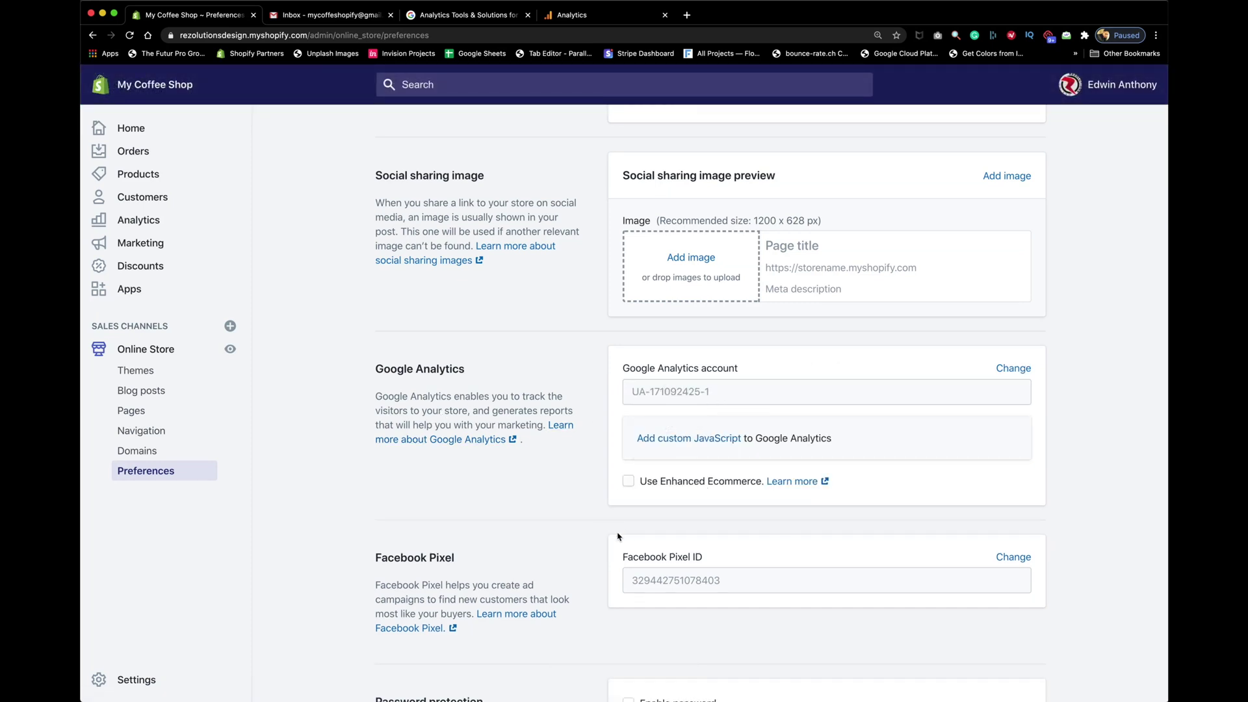
{"action": "left_click", "coordinate": [628, 483]}
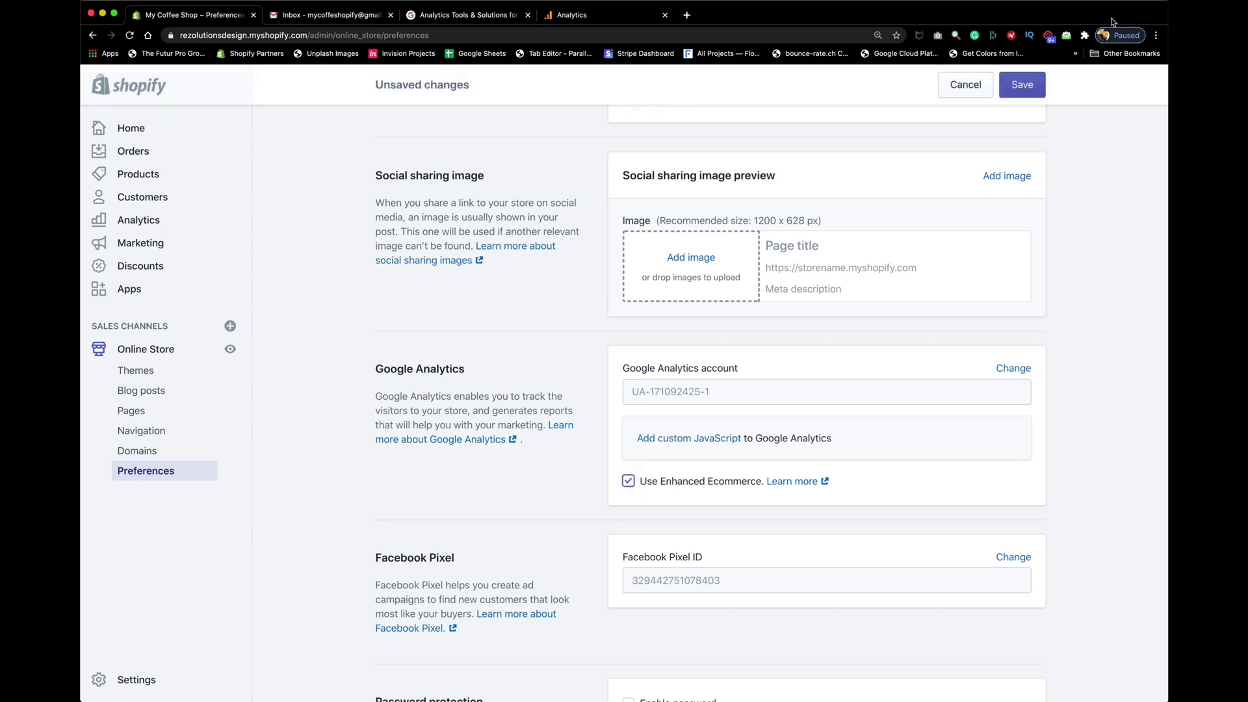
{"action": "left_click", "coordinate": [1025, 85]}
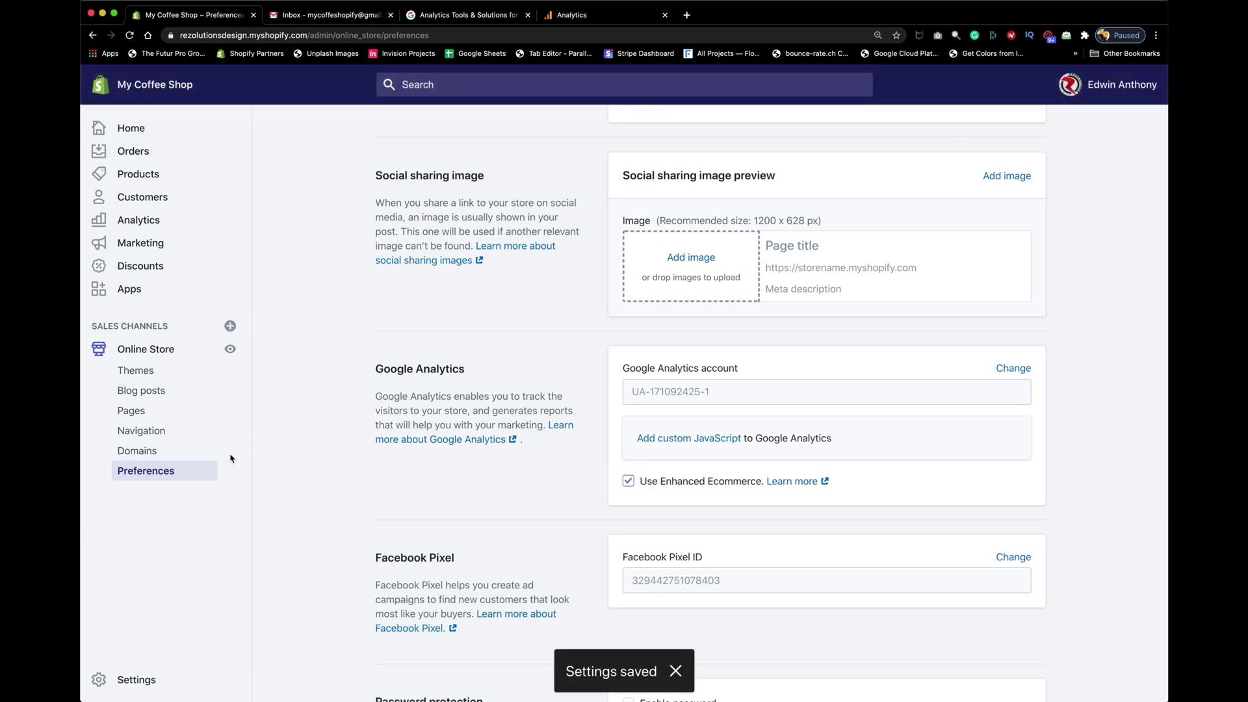
- Return to Google Analytics, dismiss the Google signals banner, and open Admin for My Coffee Shop
{"action": "left_click", "coordinate": [129, 127]}
{"action": "left_click", "coordinate": [572, 14]}
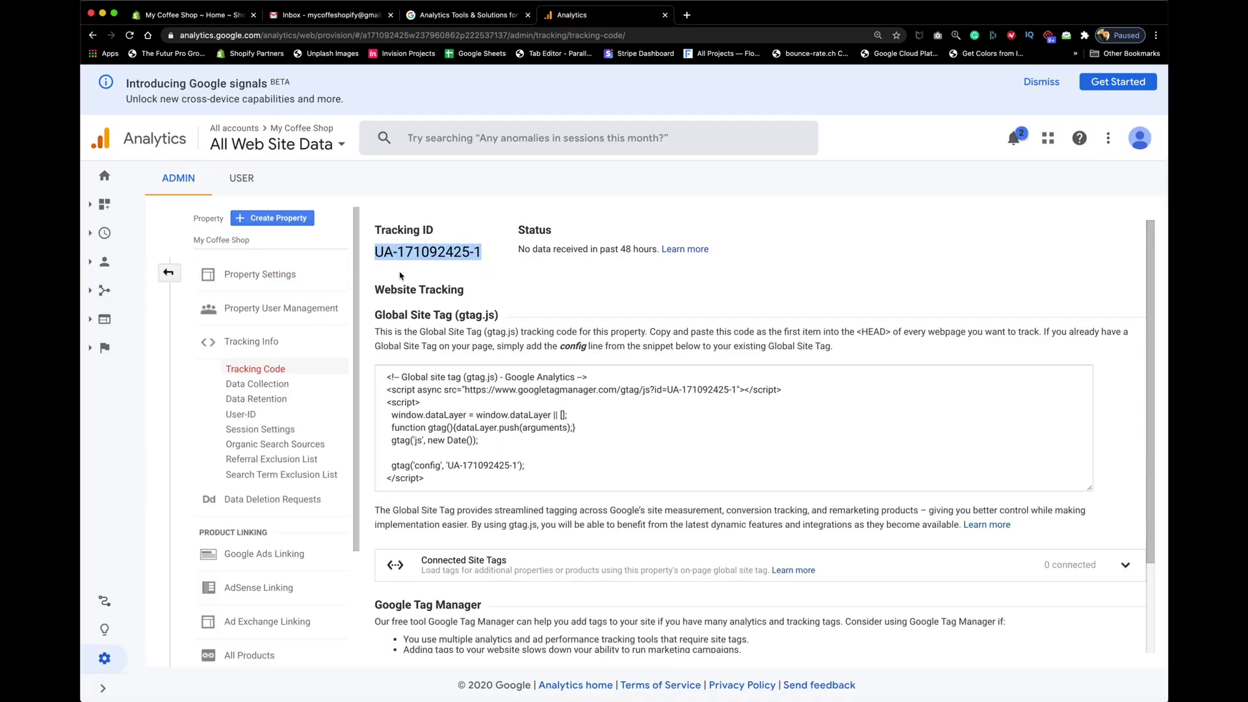
{"action": "left_click", "coordinate": [169, 271]}
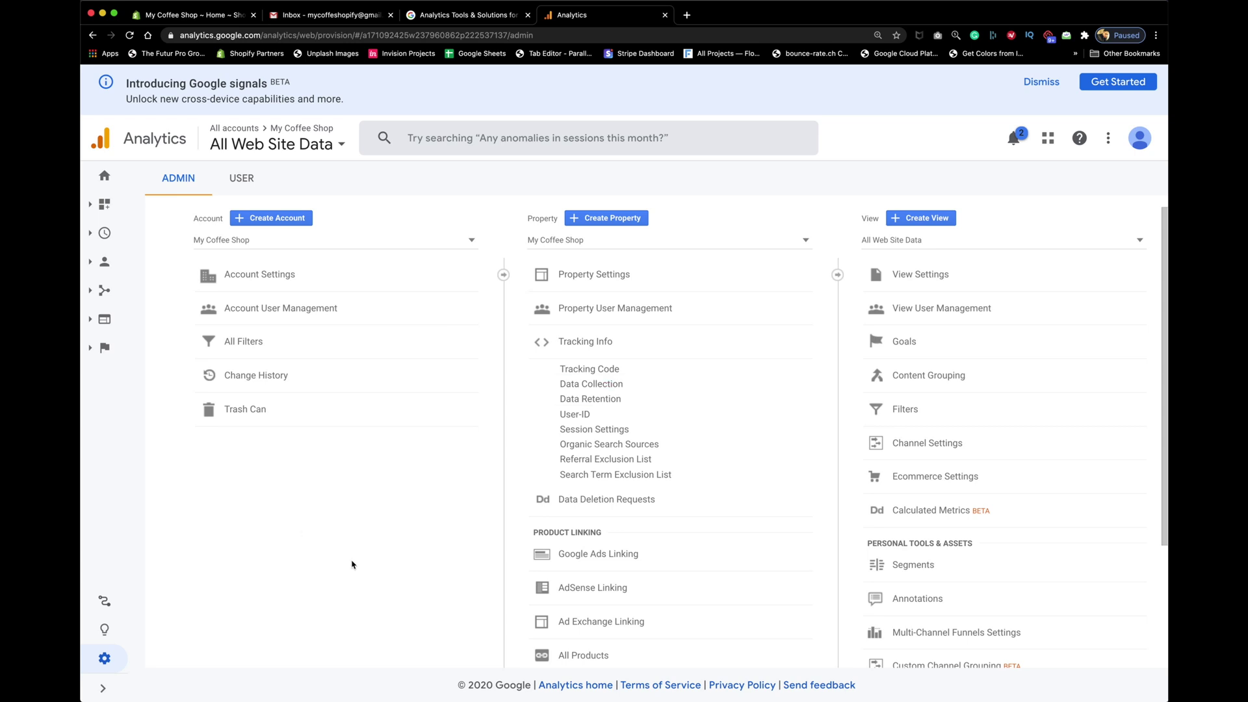
{"action": "left_click", "coordinate": [104, 175]}
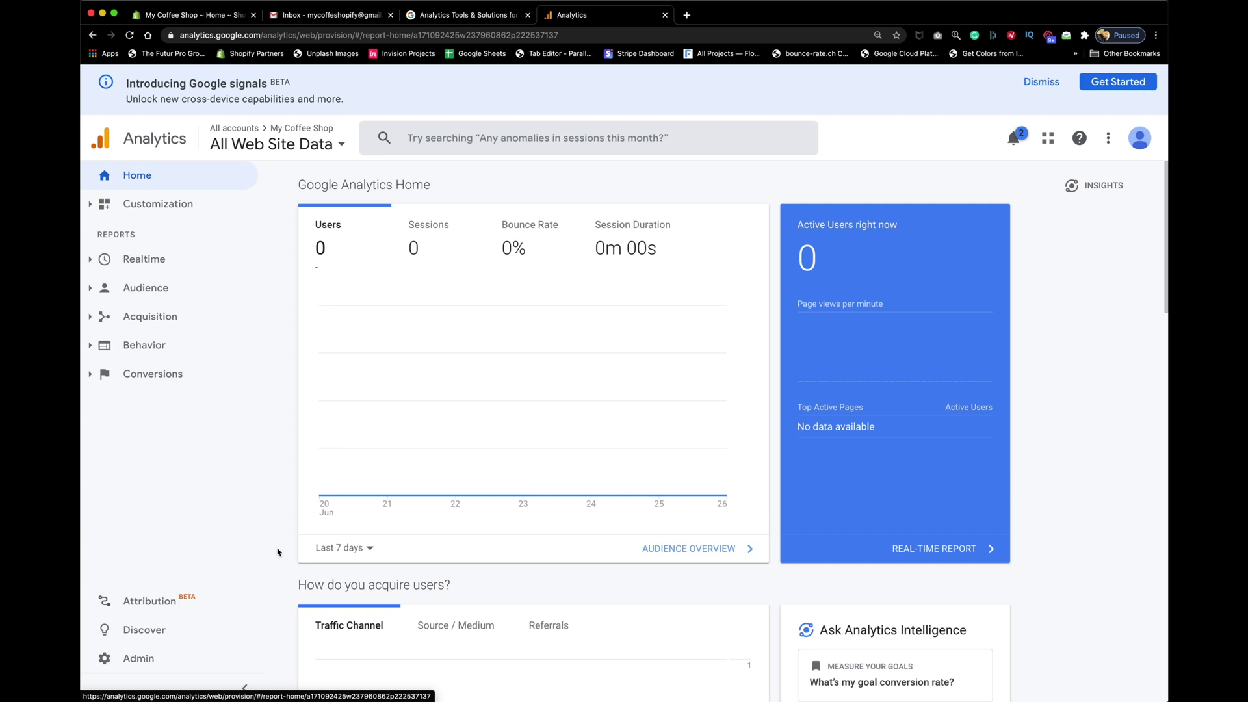
{"action": "left_click", "coordinate": [1041, 81]}
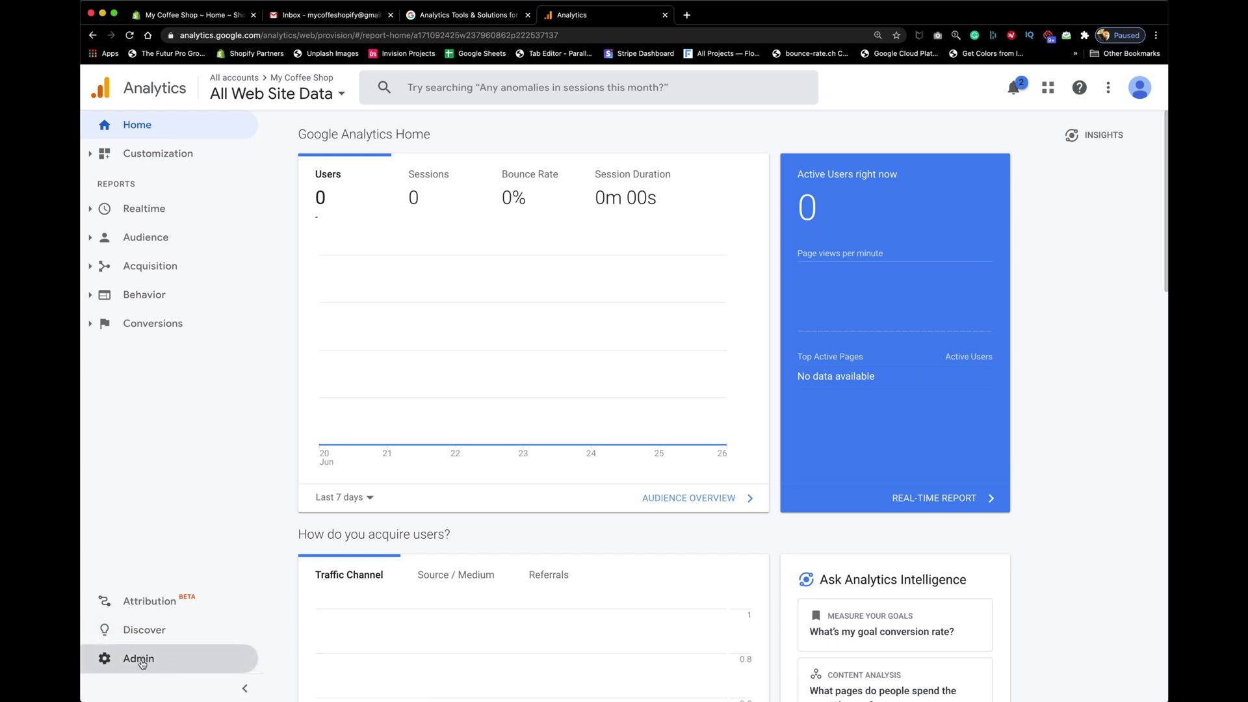
{"action": "left_click", "coordinate": [139, 658]}
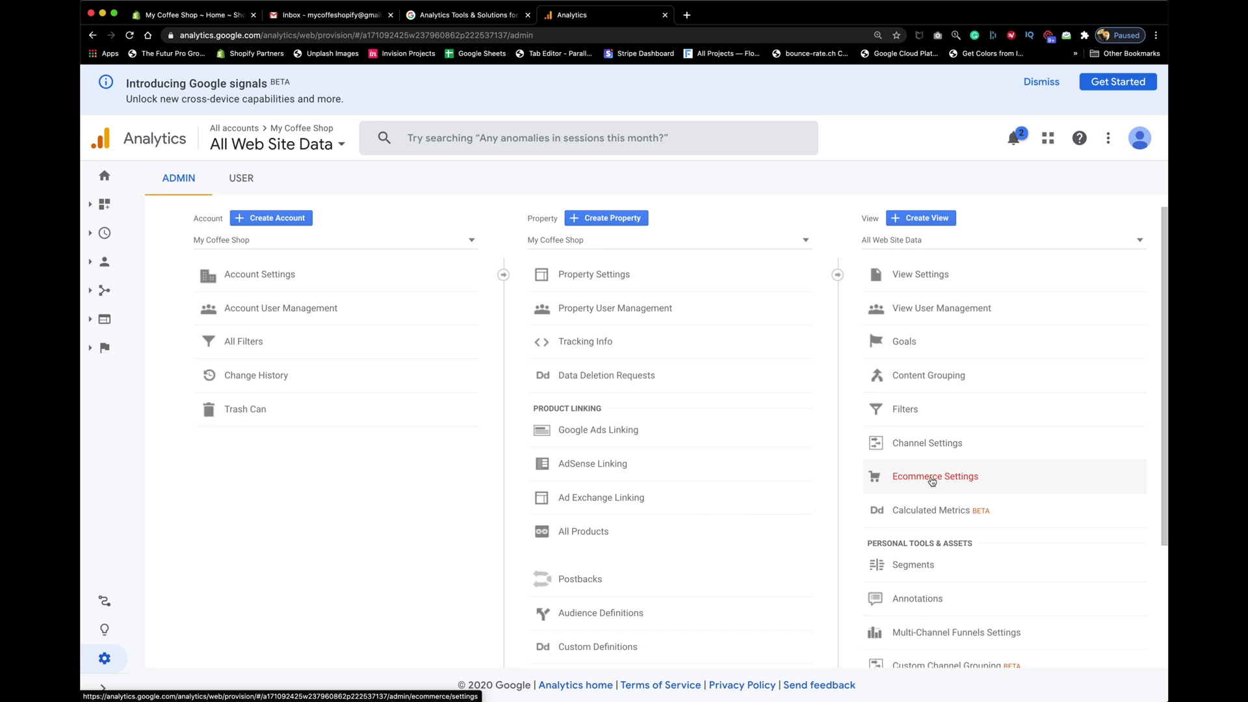
- Turn on Ecommerce and Enhanced Ecommerce Reporting for My Coffee Shop, then open the ofxoffice.com demo dashboard
{"action": "left_click", "coordinate": [931, 479]}
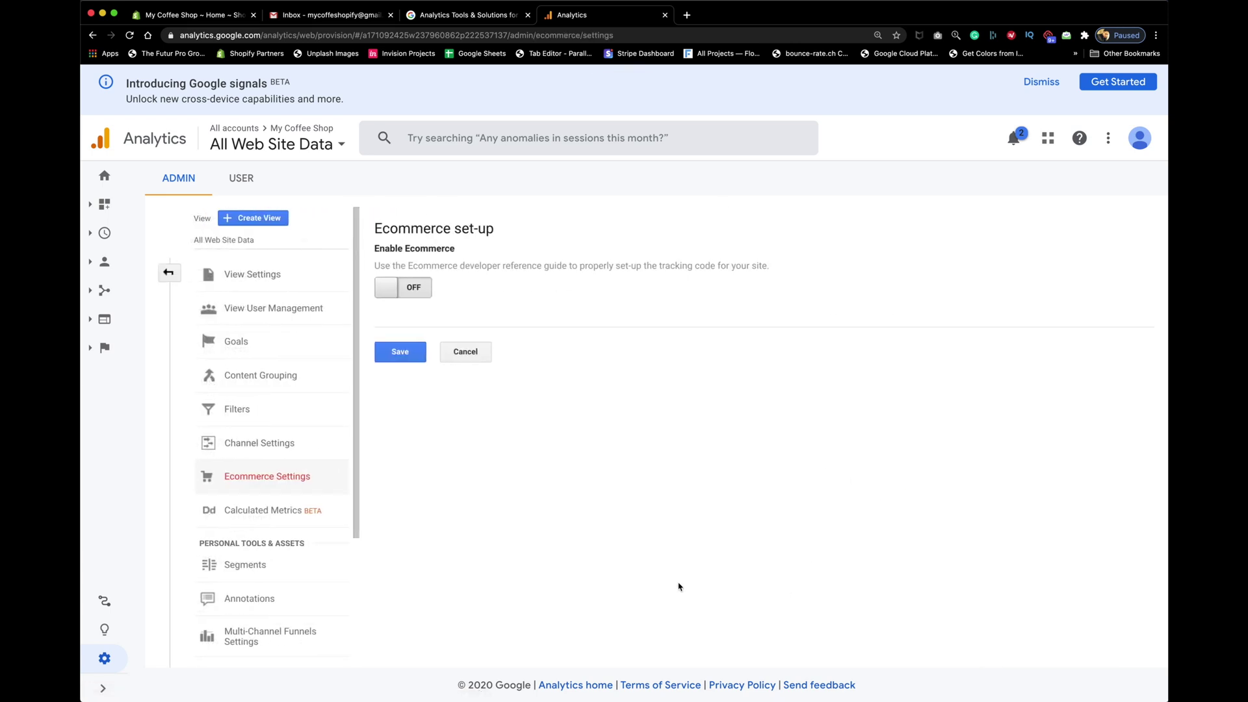
{"action": "left_click", "coordinate": [402, 288]}
{"action": "left_click", "coordinate": [409, 339]}
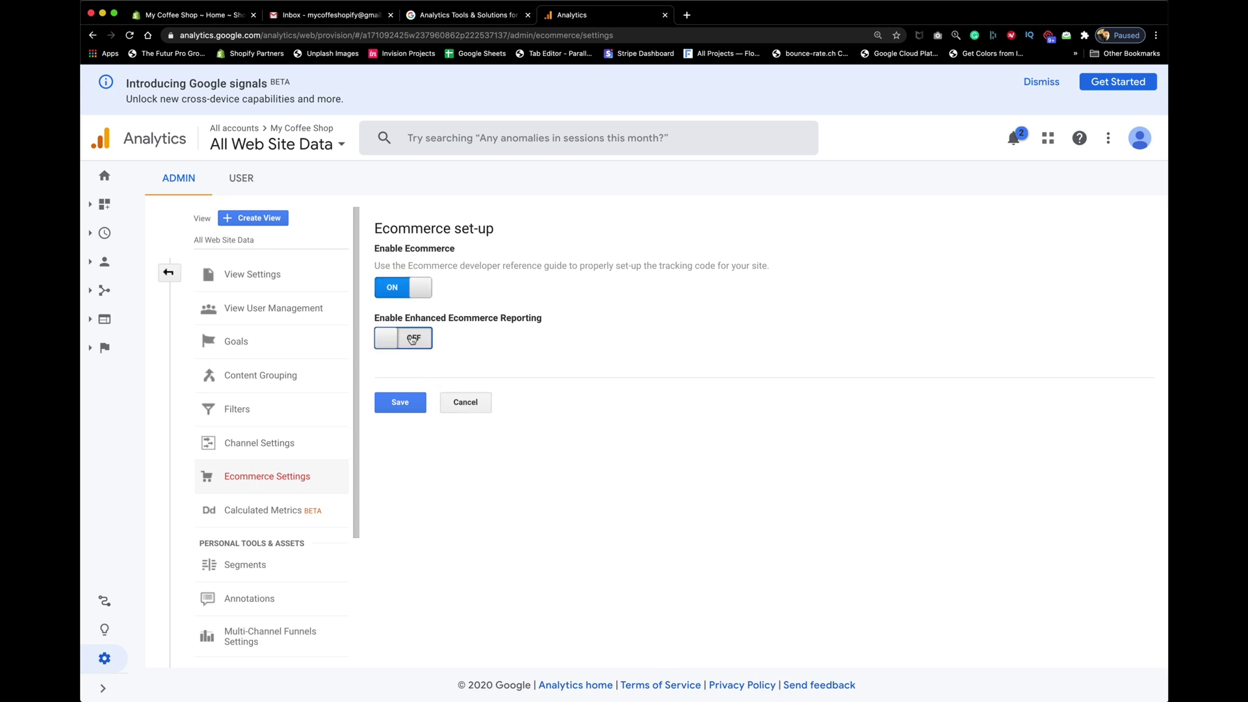
{"action": "left_click", "coordinate": [397, 515]}
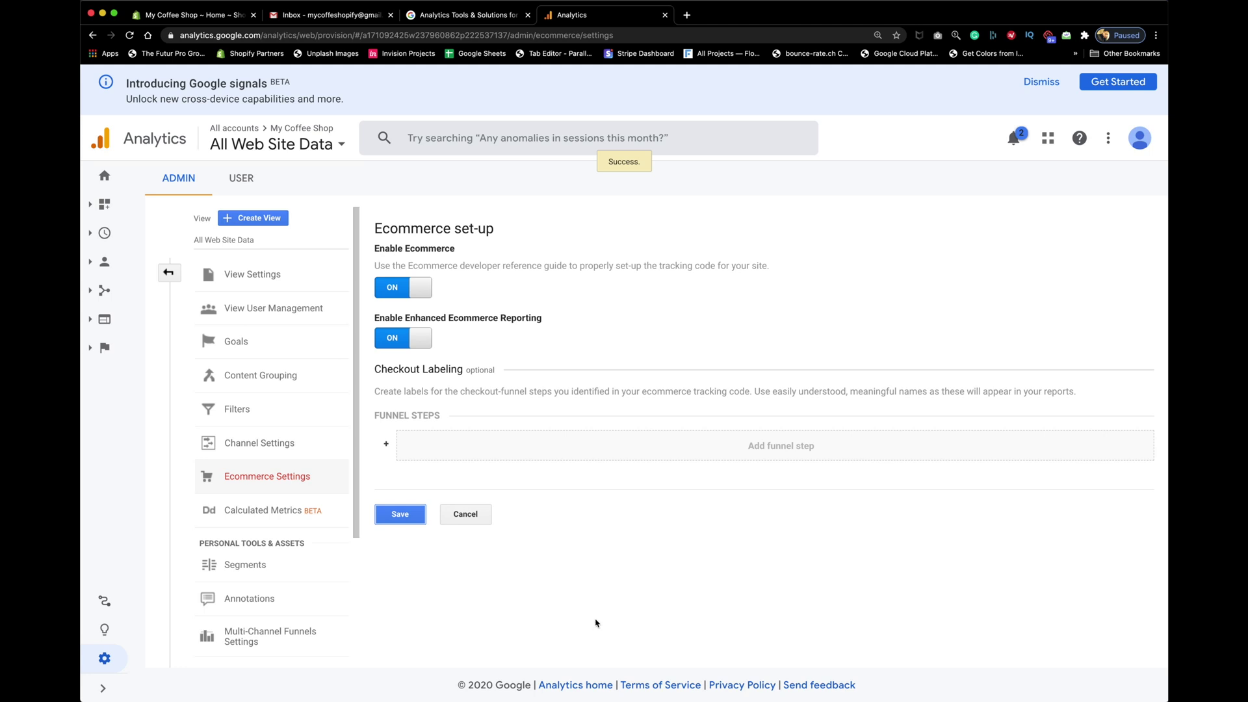
{"action": "left_click", "coordinate": [104, 176]}
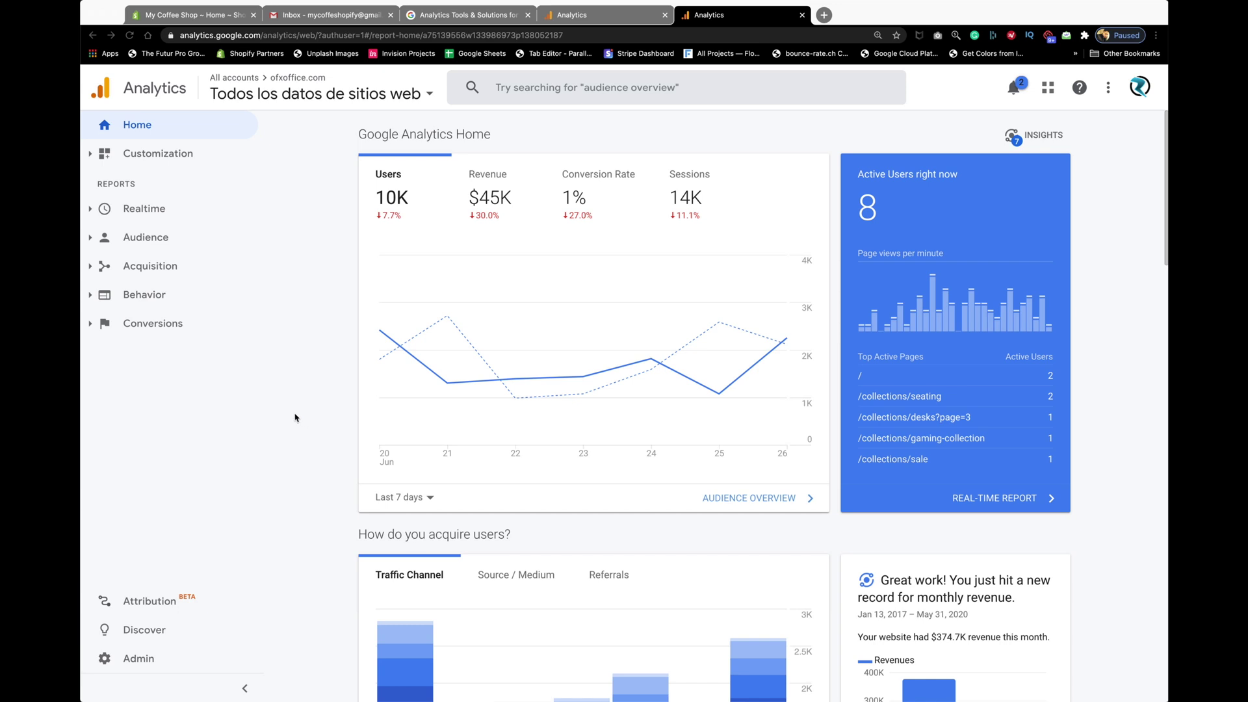
- Open the ofxoffice.com Realtime Overview, showing 7 active users (57% mobile, 29% desktop, 14% tablet)
{"action": "left_click", "coordinate": [141, 212]}
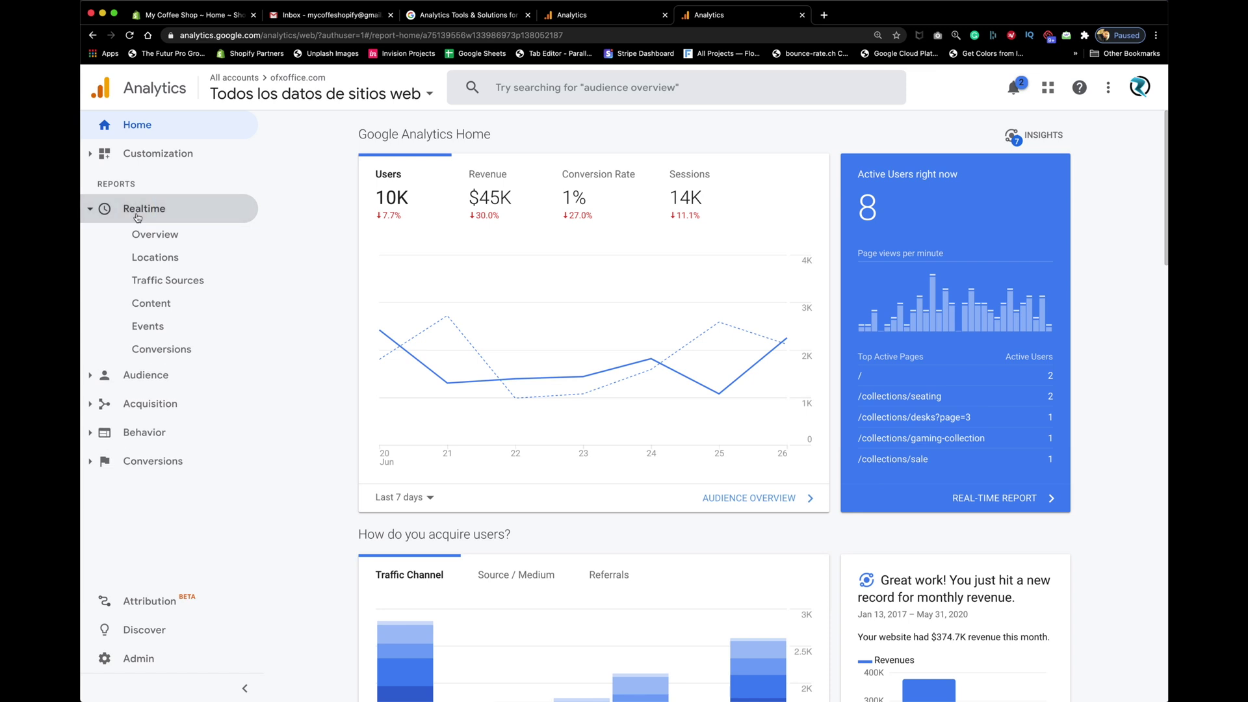
{"action": "left_click", "coordinate": [147, 235]}
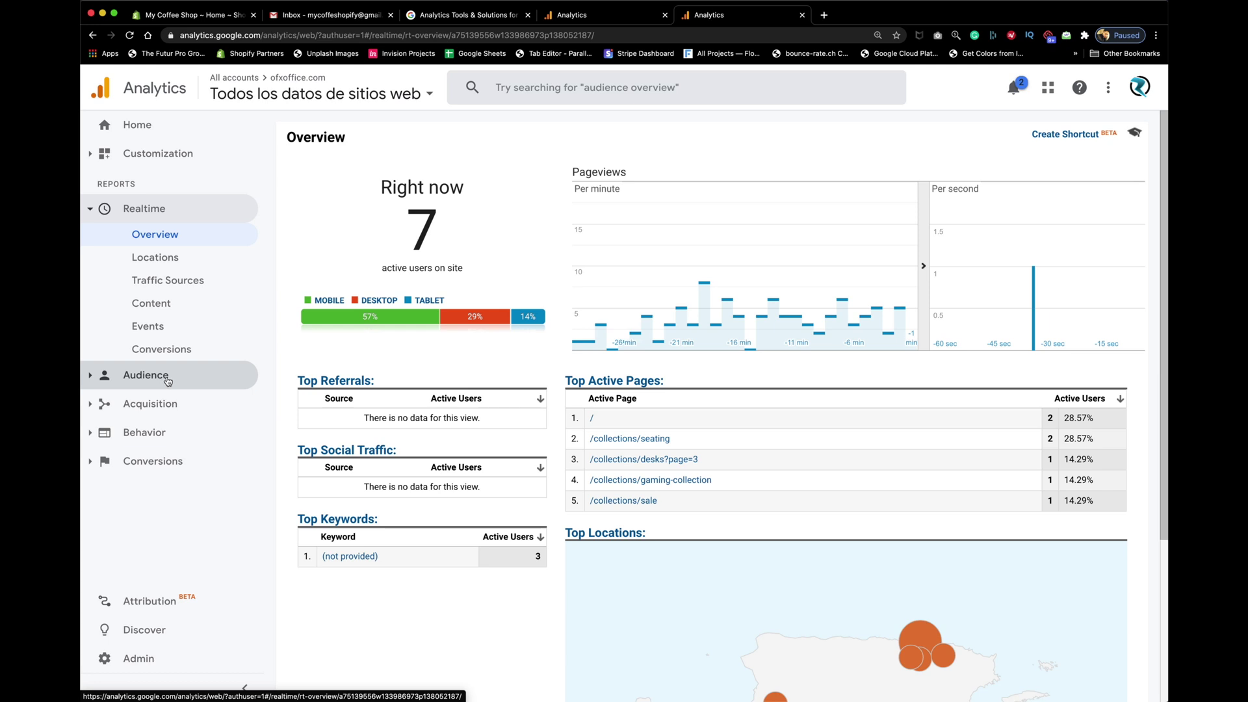
{"action": "left_click", "coordinate": [154, 407]}
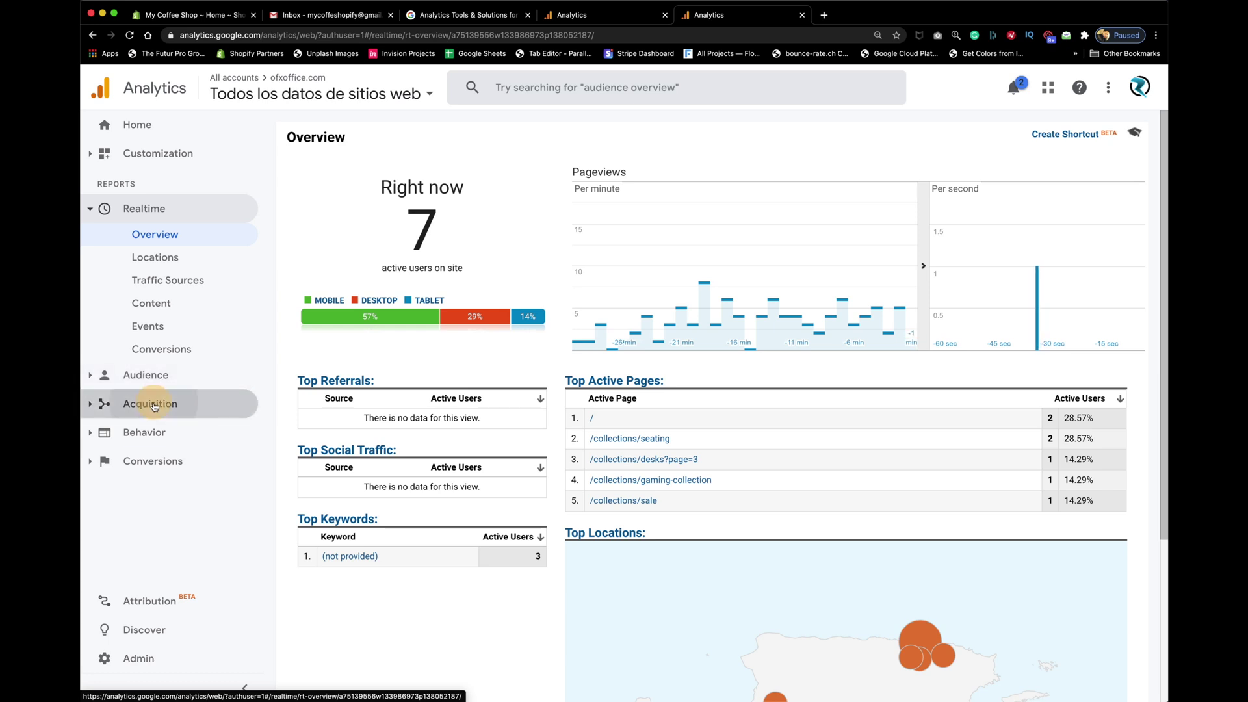
- Show All Traffic > Channels for Last 30 days, May 28 – Jun 26, 2020
{"action": "left_click", "coordinate": [162, 317]}
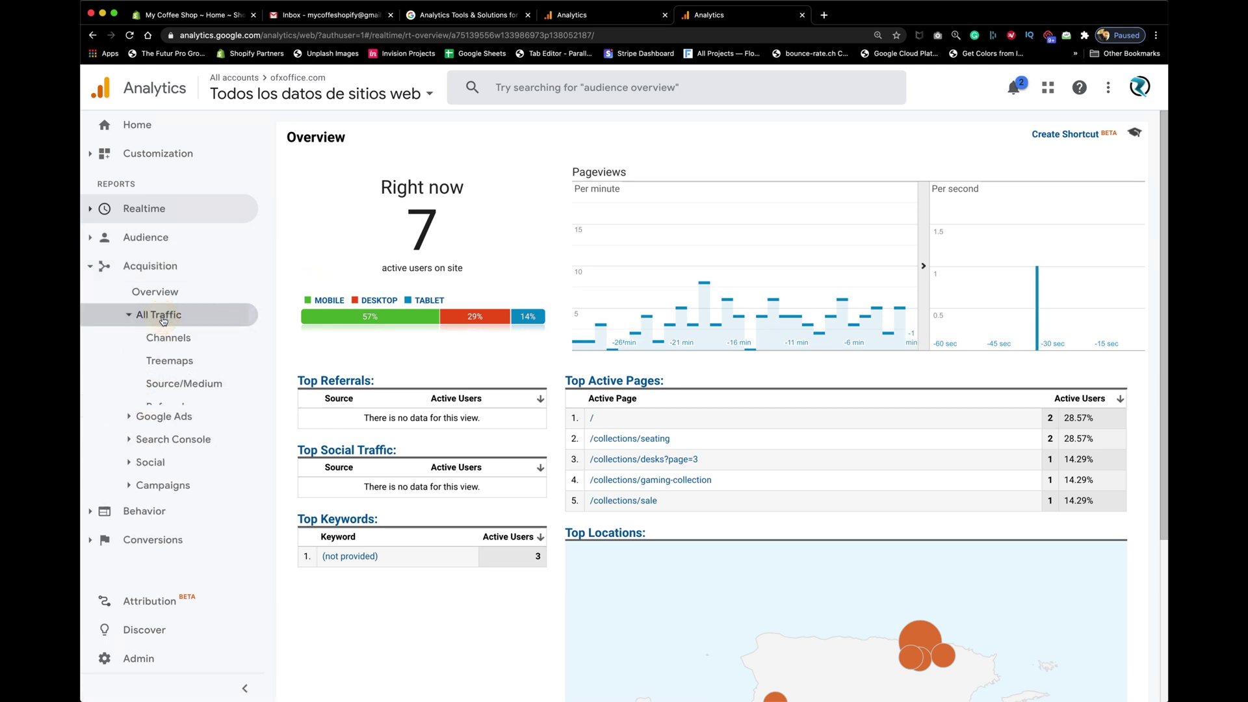
{"action": "left_click", "coordinate": [166, 337]}
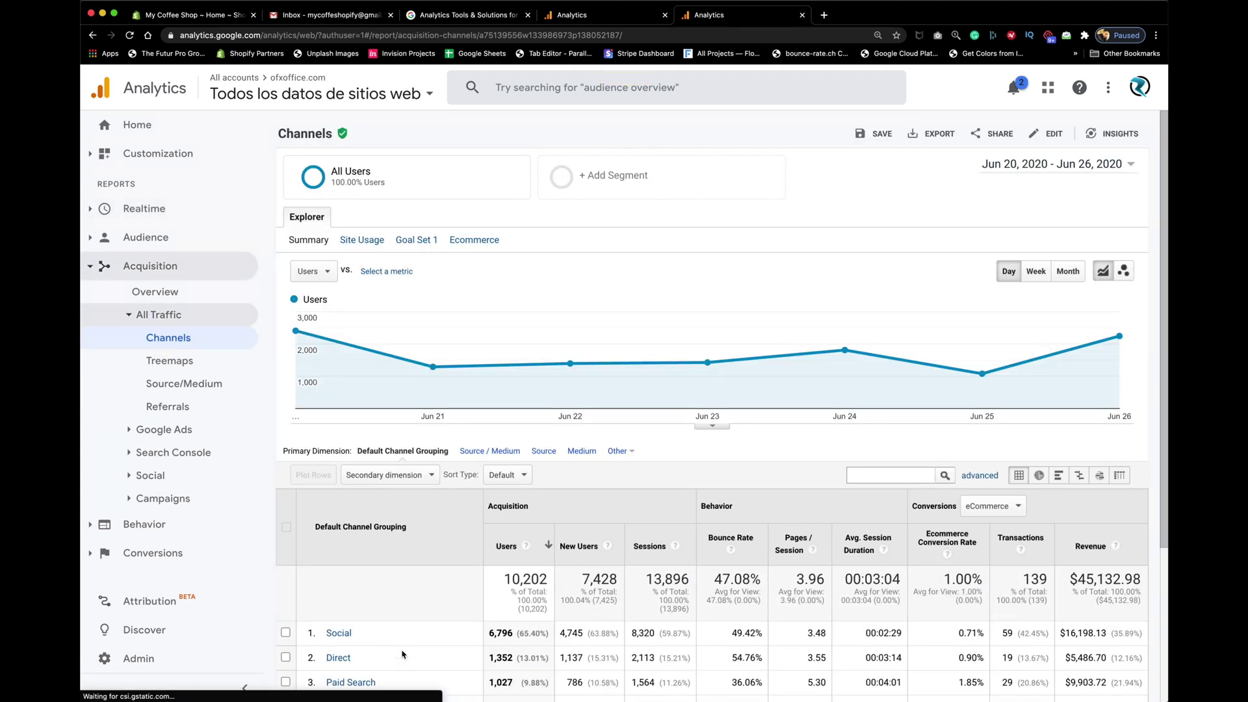
{"action": "left_click", "coordinate": [1031, 167]}
{"action": "left_click", "coordinate": [1035, 191]}
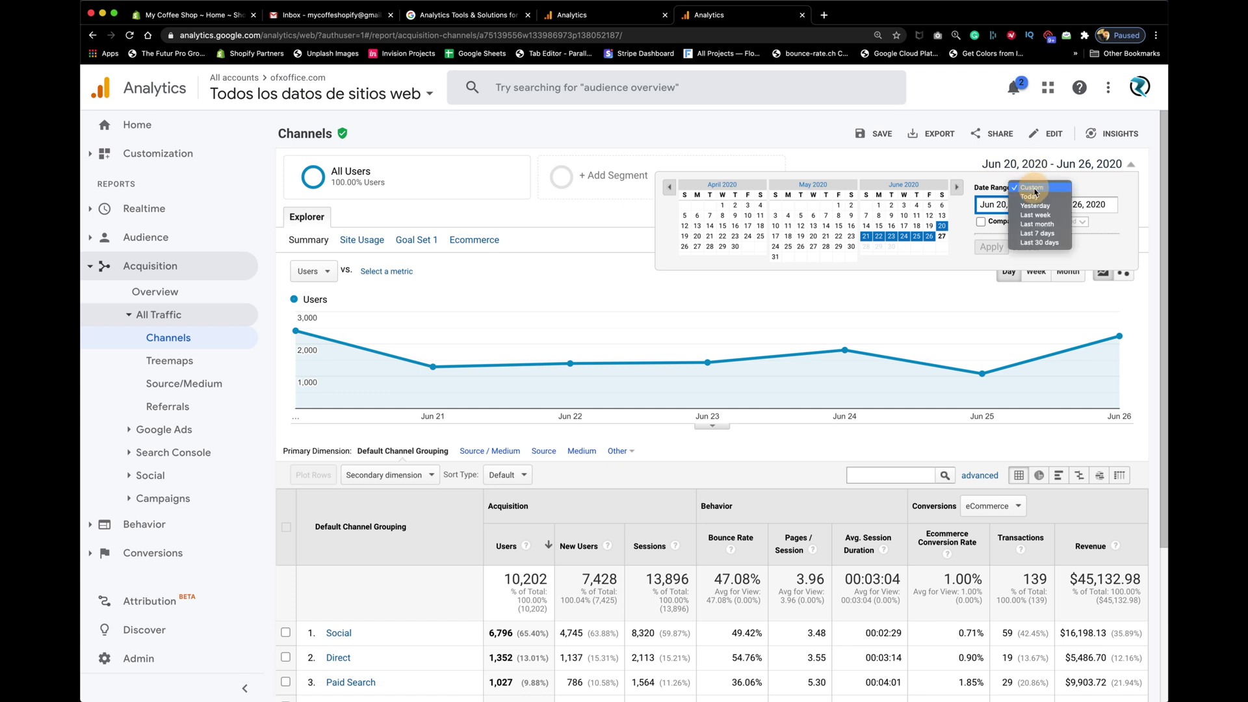
{"action": "left_click", "coordinate": [990, 263]}
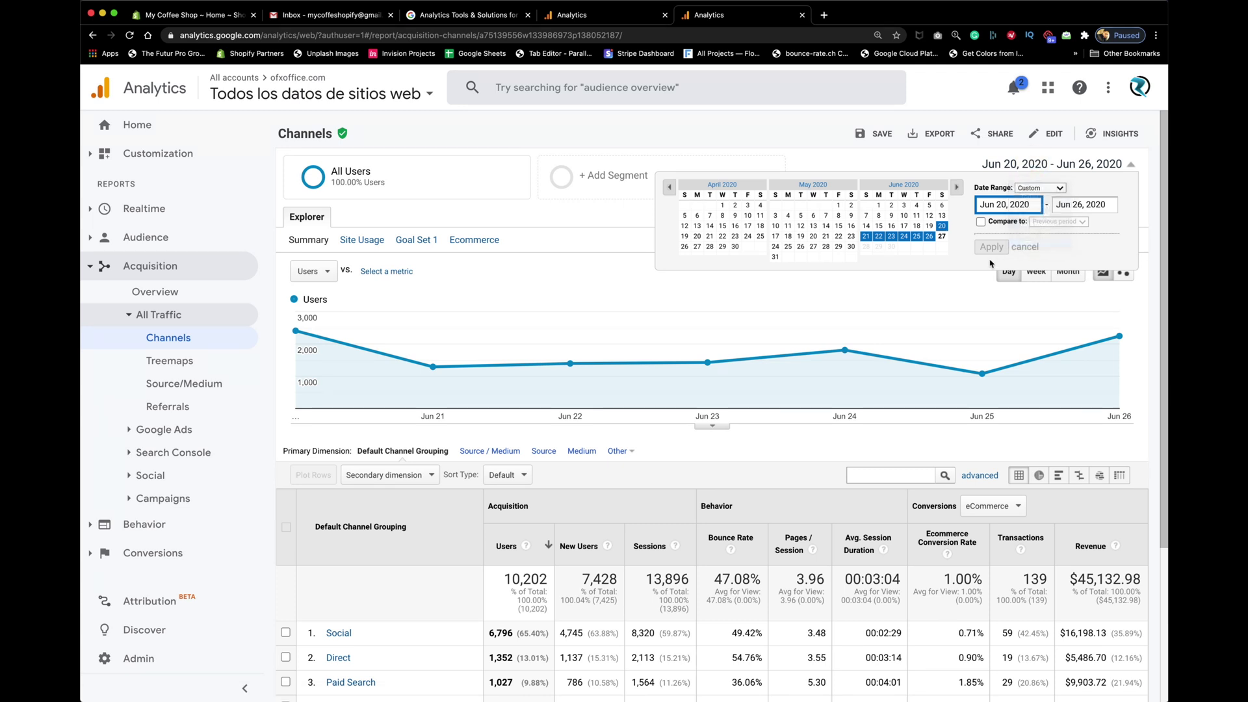
{"action": "left_click", "coordinate": [991, 247]}
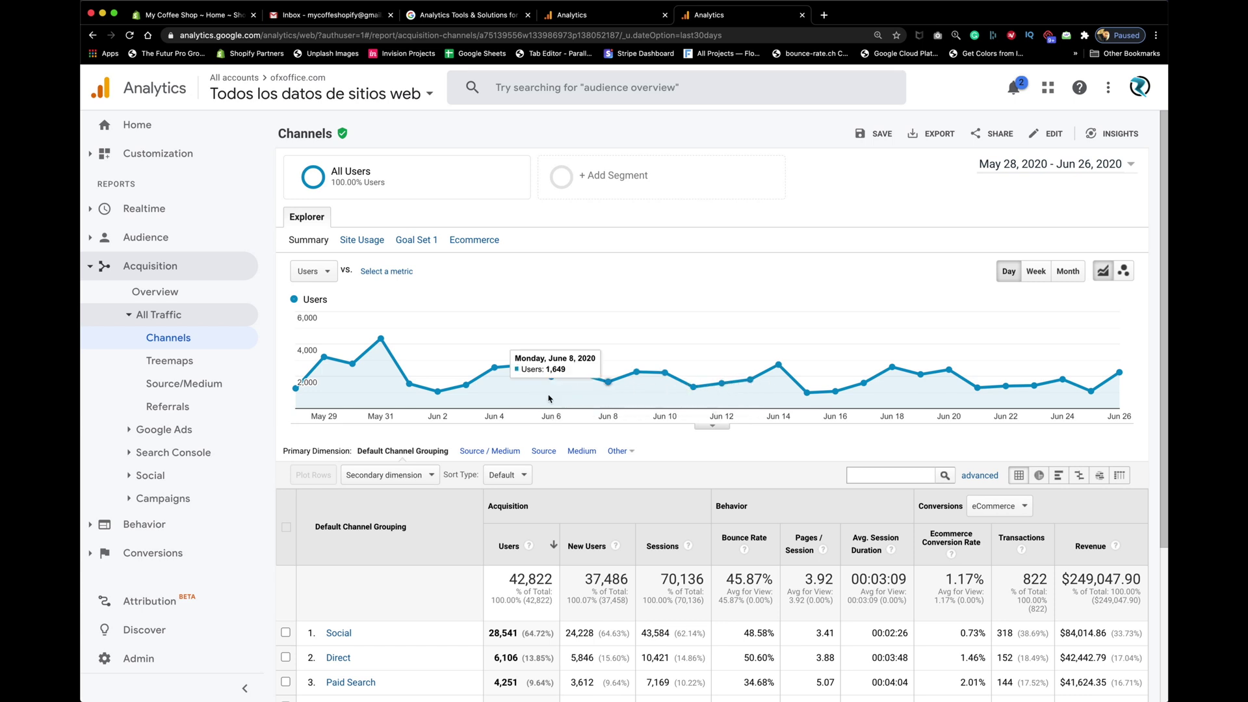
{"action": "scroll", "coordinate": [403, 443], "scroll_direction": "down", "scroll_amount": 3}
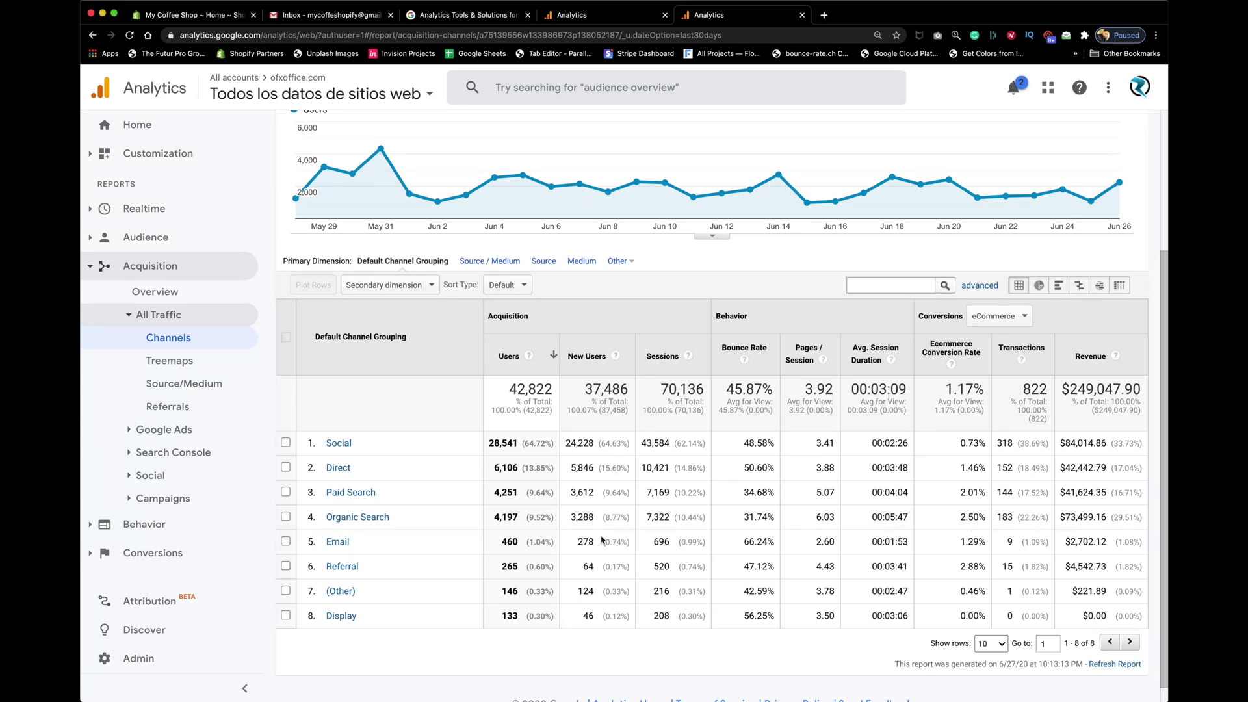
{"action": "scroll", "coordinate": [602, 539], "scroll_direction": "up", "scroll_amount": 3}
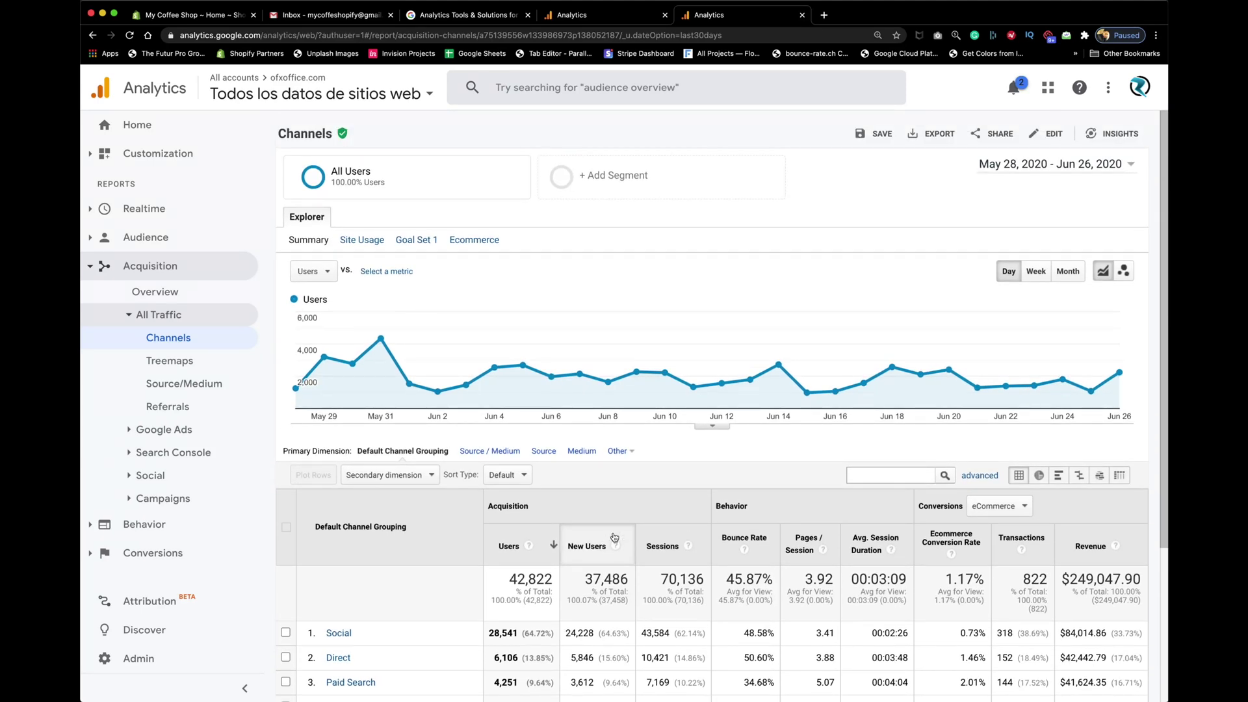
{"action": "scroll", "coordinate": [614, 537], "scroll_direction": "down", "scroll_amount": 3}
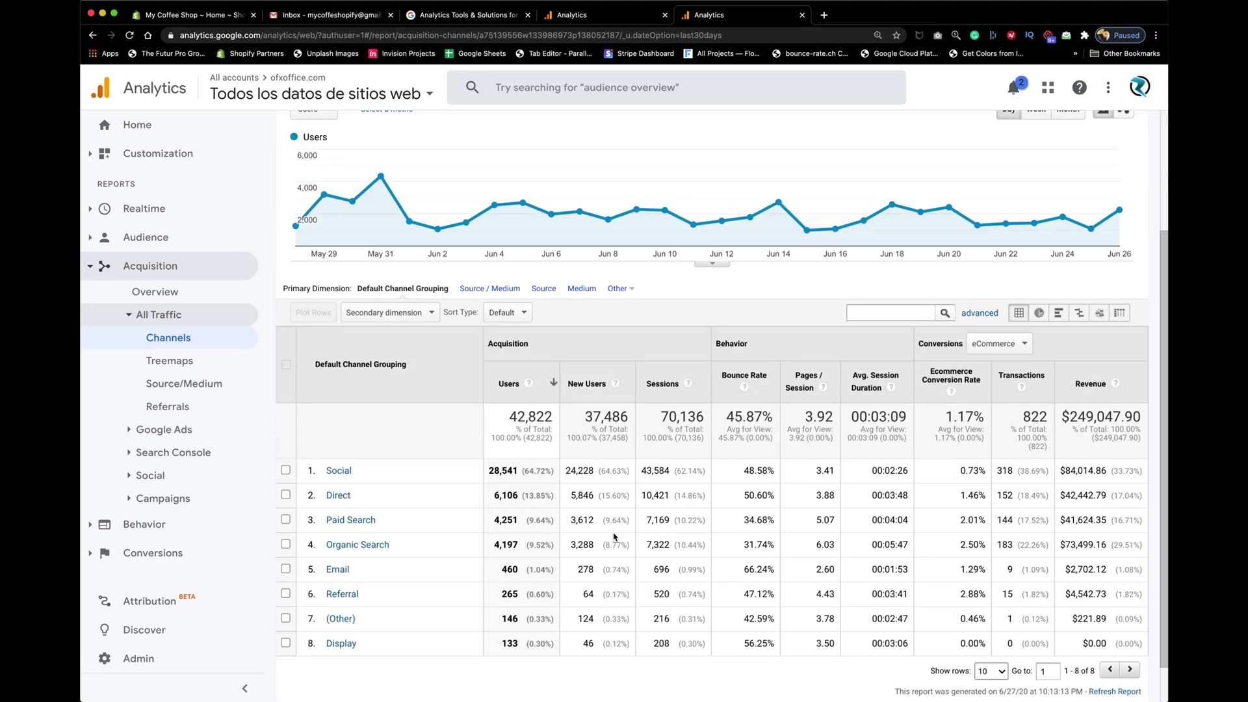